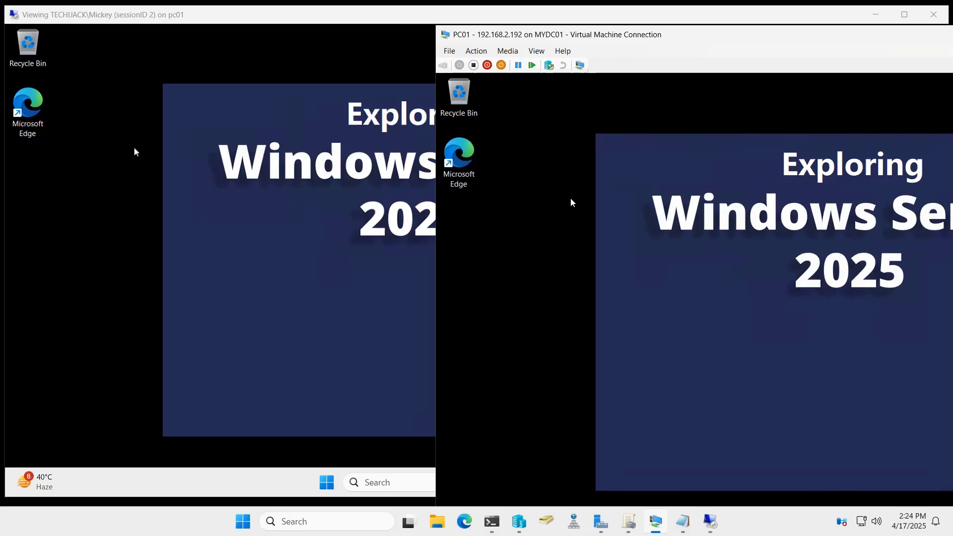
# Refresh the VM desktop and launch Microsoft Edge, starting without your data and confirming setup.
pyautogui.rightClick(548, 169)
pyautogui.click(590, 220)
pyautogui.doubleClick(466, 160)
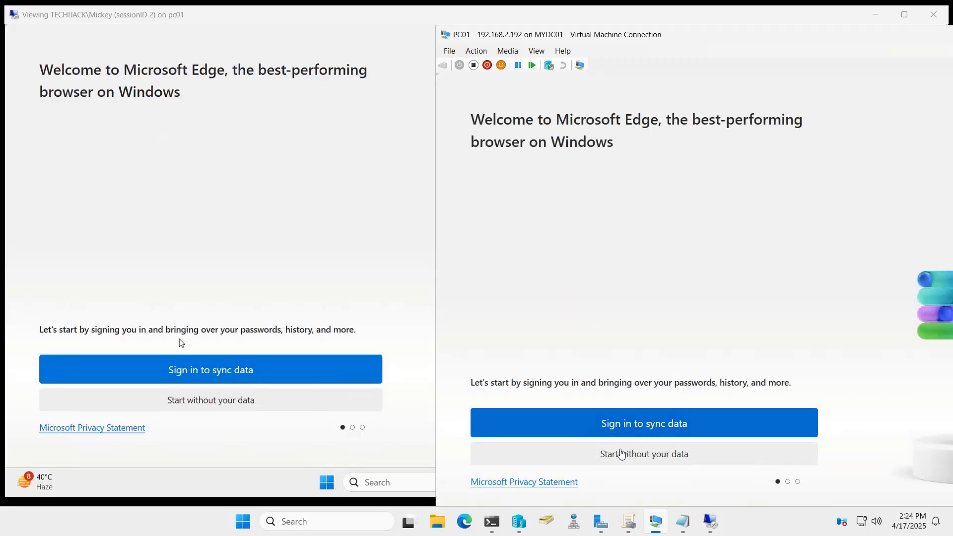
pyautogui.click(612, 452)
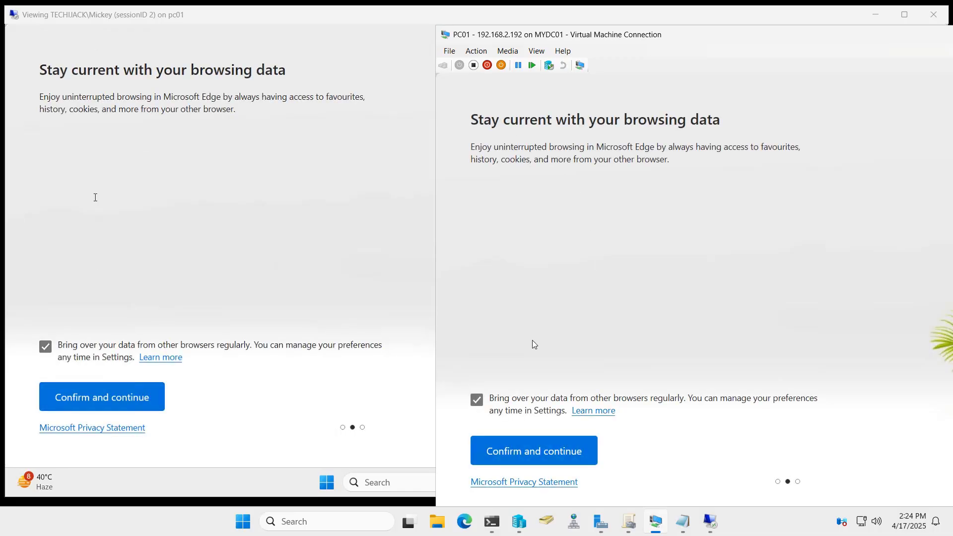
pyautogui.click(534, 451)
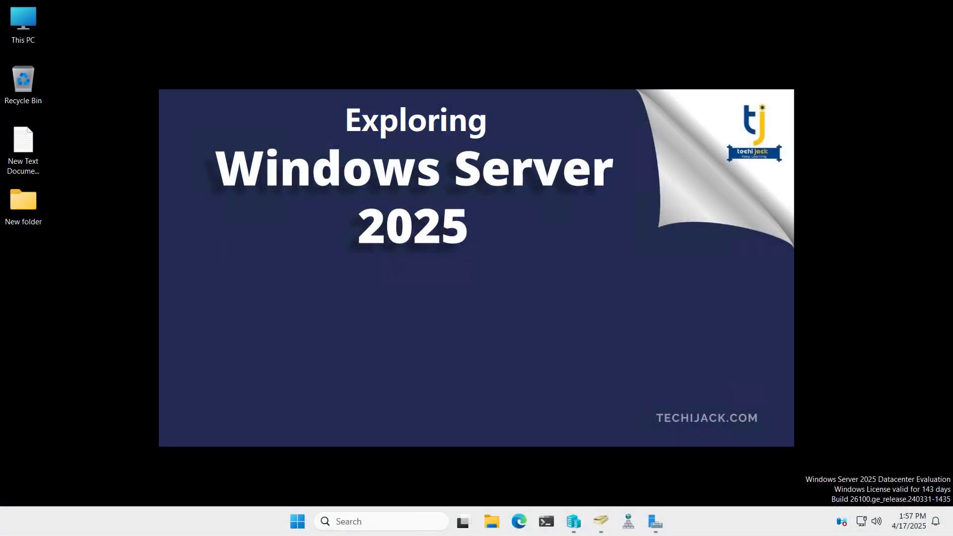
# Show the Sales OU in Active Directory Users and Computers and select users Alex and Mickey.
pyautogui.click(601, 521)
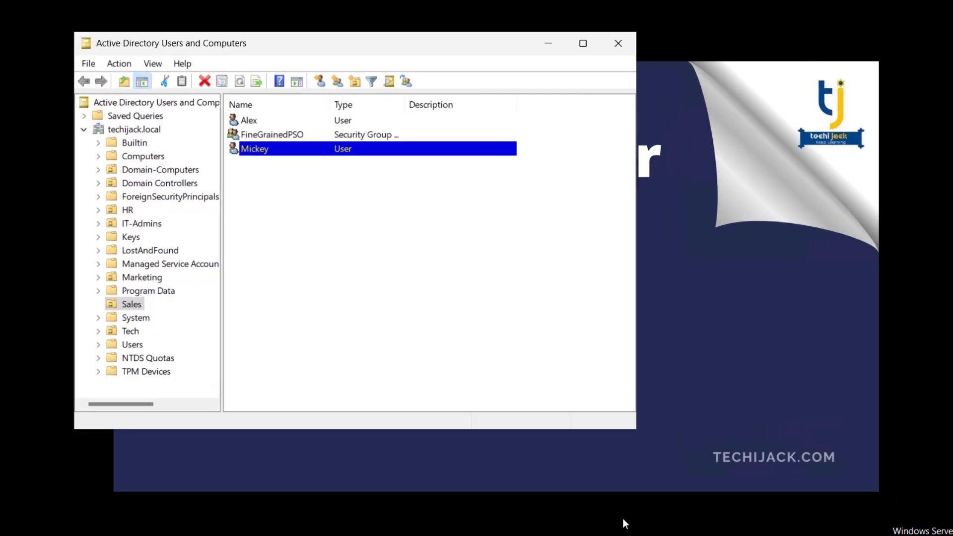
pyautogui.click(119, 302)
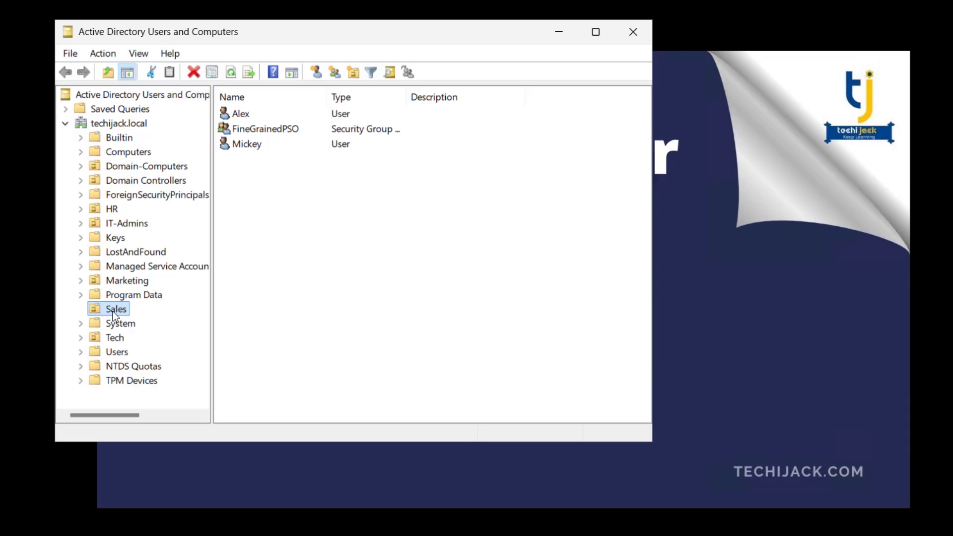
pyautogui.click(244, 149)
pyautogui.click(240, 114)
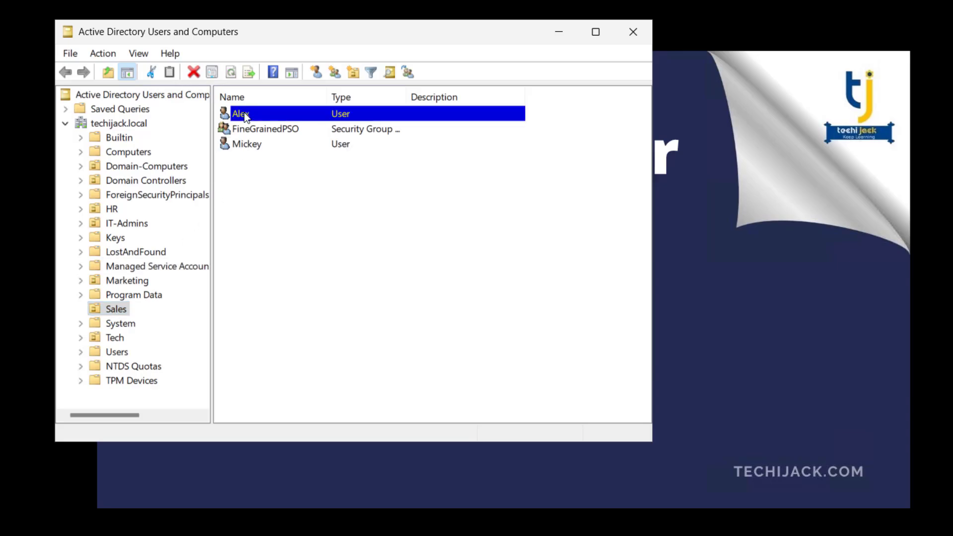
pyautogui.click(254, 147)
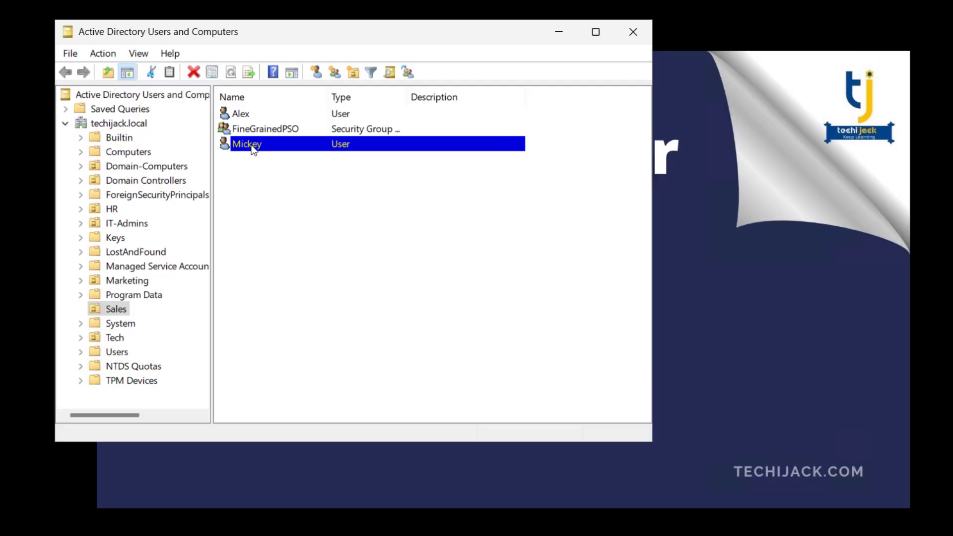
pyautogui.click(110, 309)
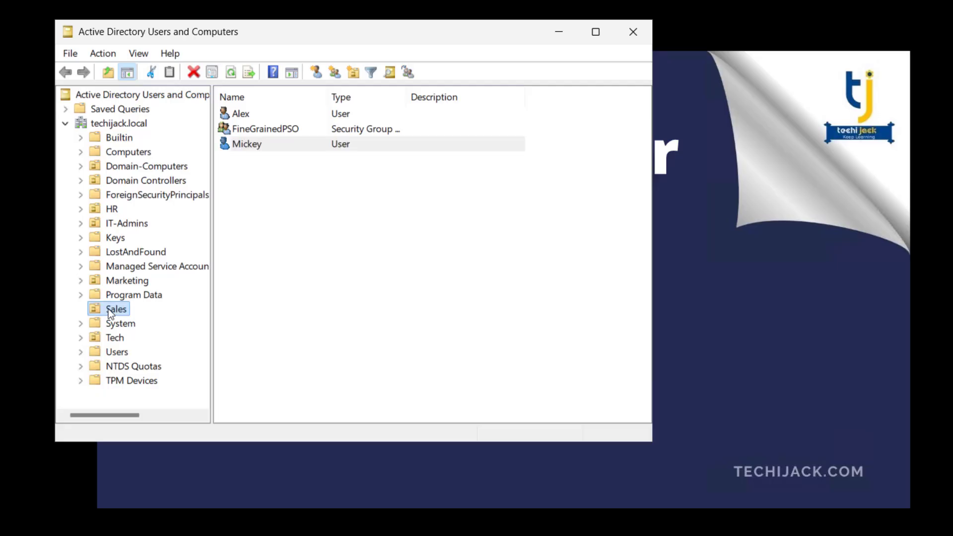
pyautogui.click(228, 149)
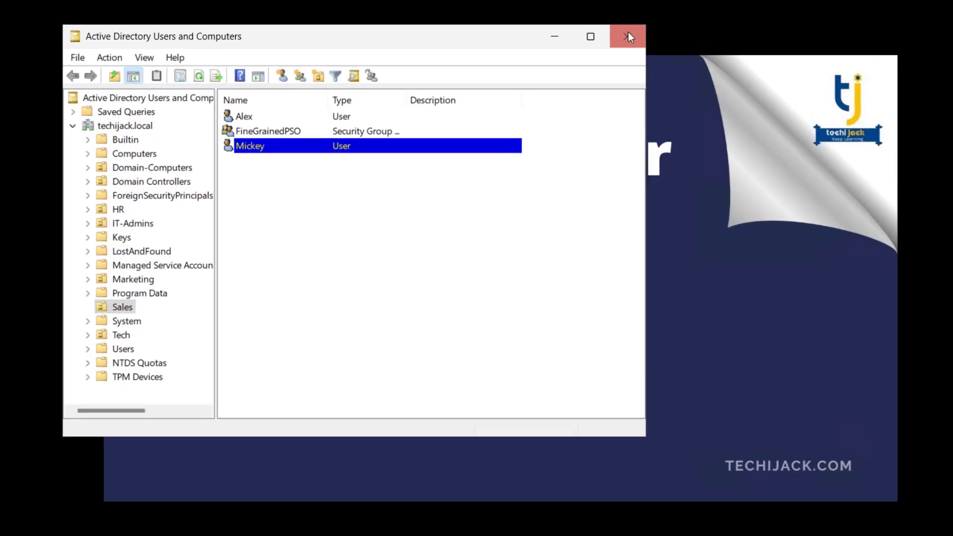
# Close ADUC, launch Group Policy Management from Server Manager Tools, and select techijack.local's Sales OU.
pyautogui.click(627, 37)
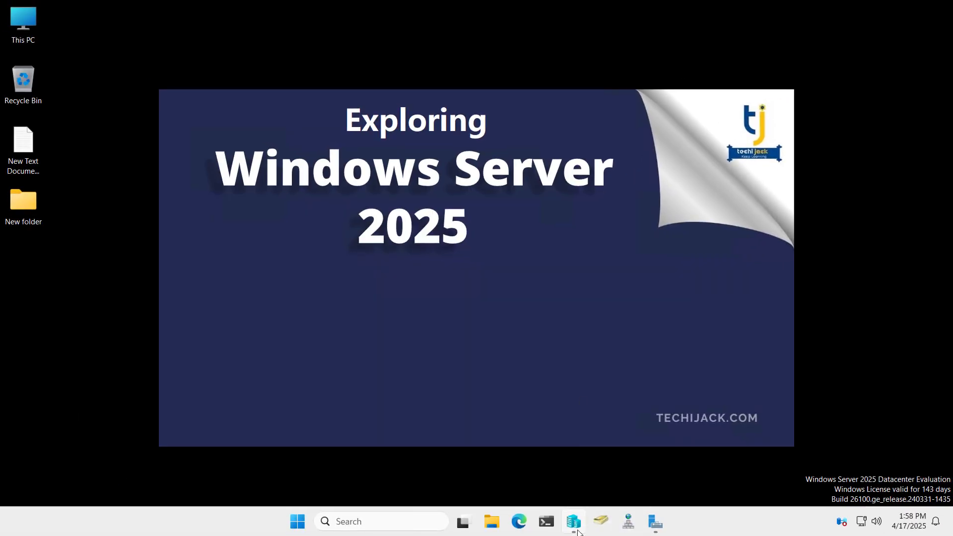
pyautogui.click(655, 521)
pyautogui.click(861, 33)
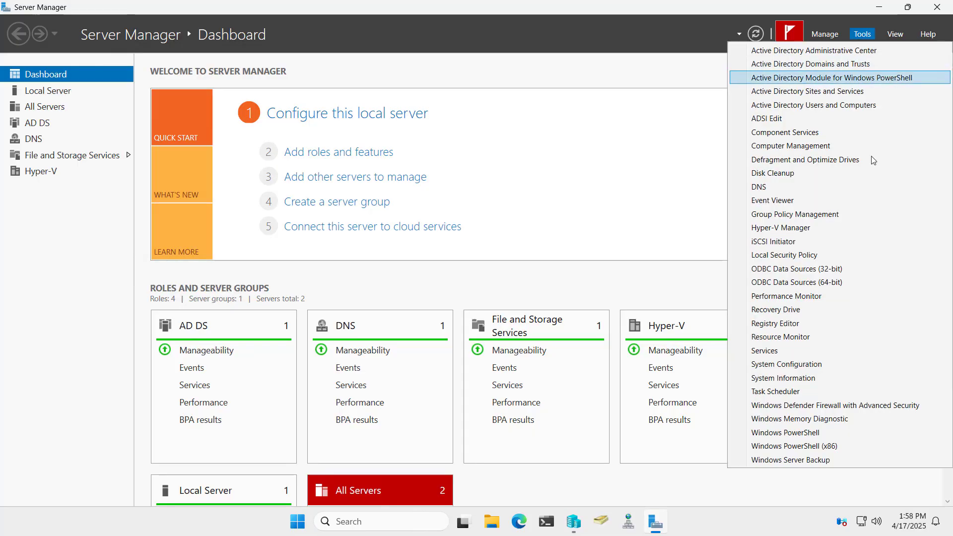
pyautogui.click(804, 214)
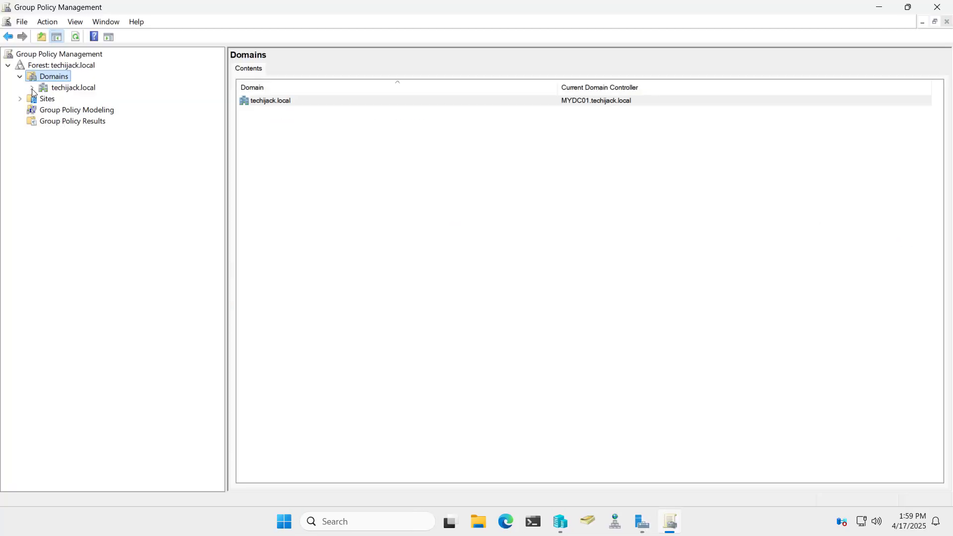
pyautogui.click(31, 88)
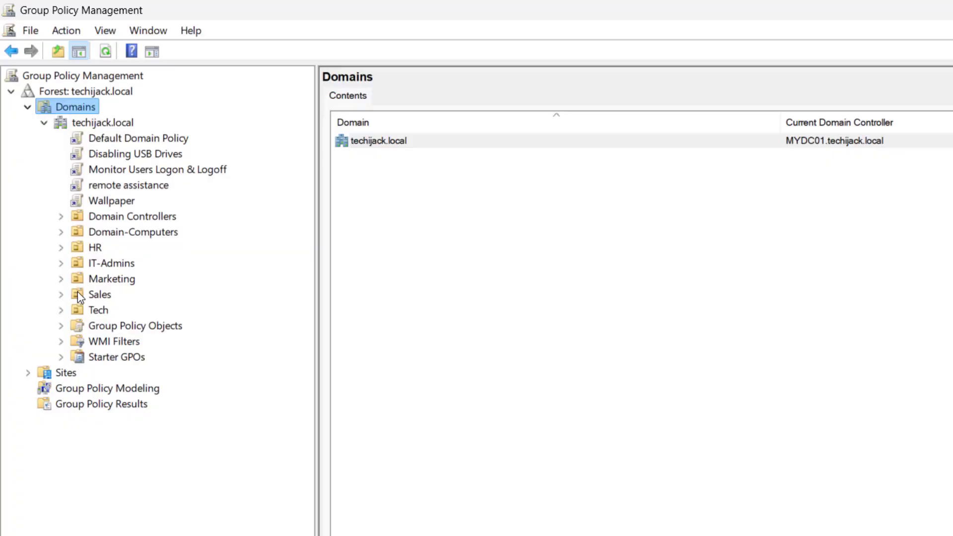
pyautogui.click(79, 296)
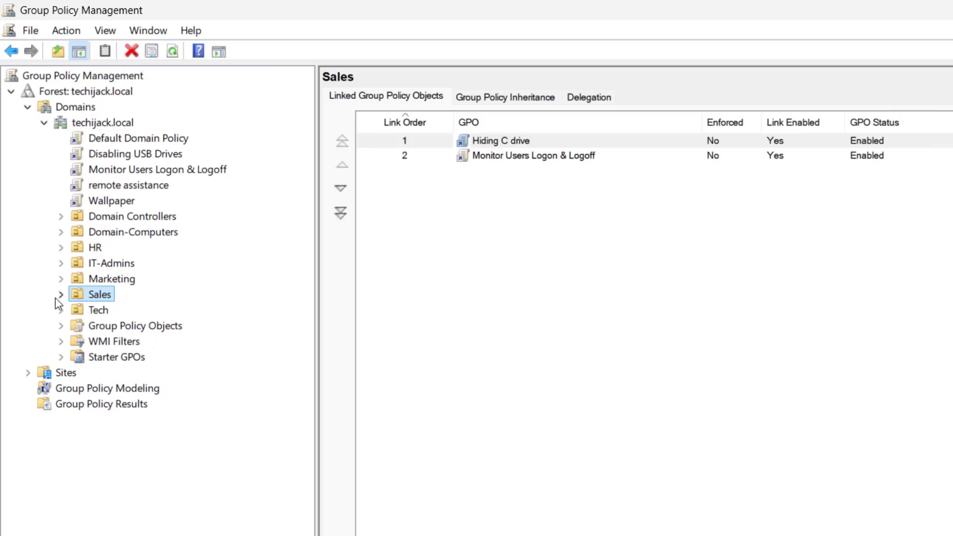
# Create a GPO named 'Screen Monitoring' linked to the Sales OU and select its new link.
pyautogui.rightClick(95, 295)
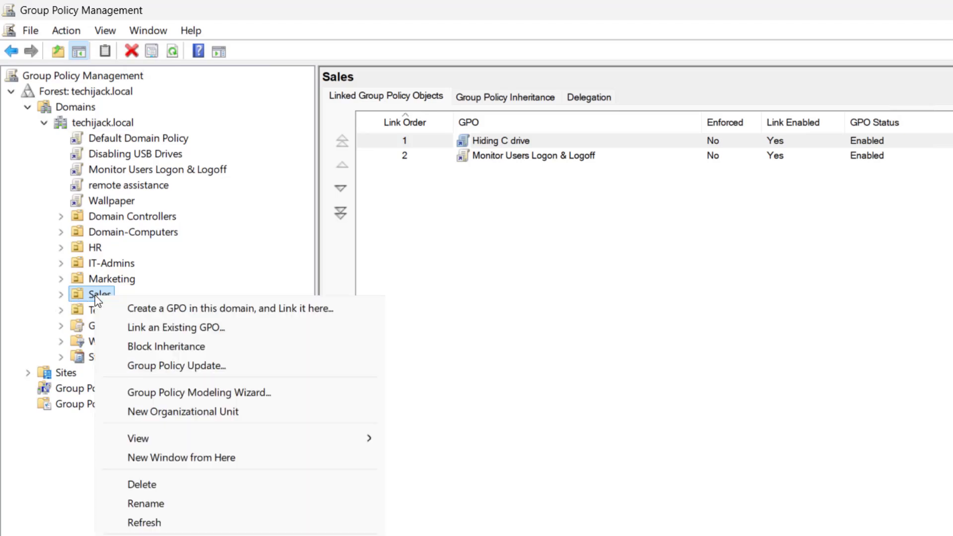
pyautogui.click(156, 309)
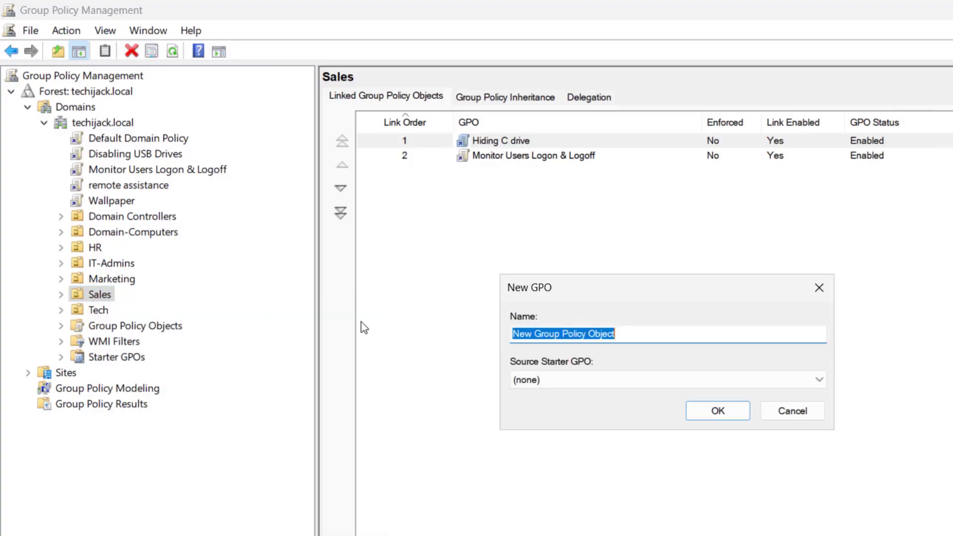
pyautogui.write('Monitoring')
pyautogui.press('Home')
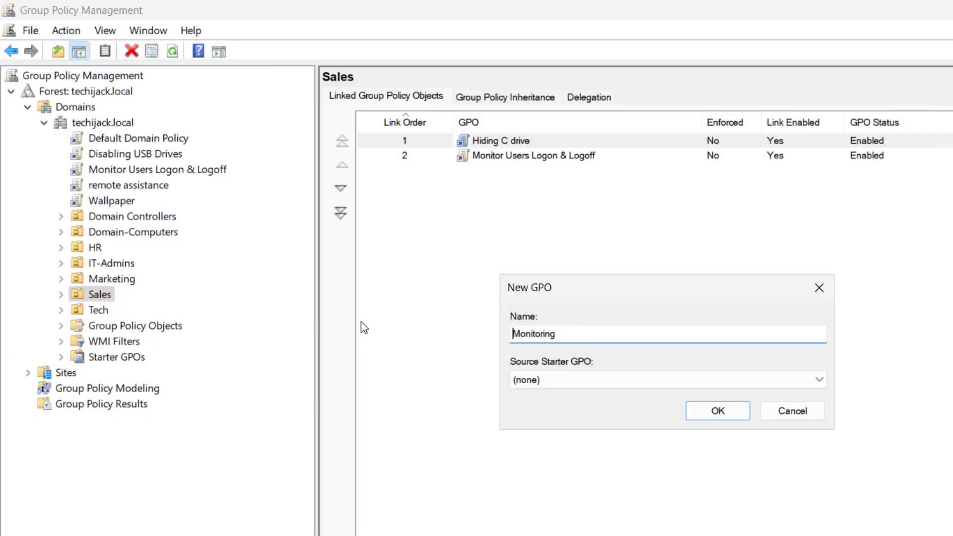
pyautogui.write('Screen')
pyautogui.click(718, 410)
pyautogui.click(61, 294)
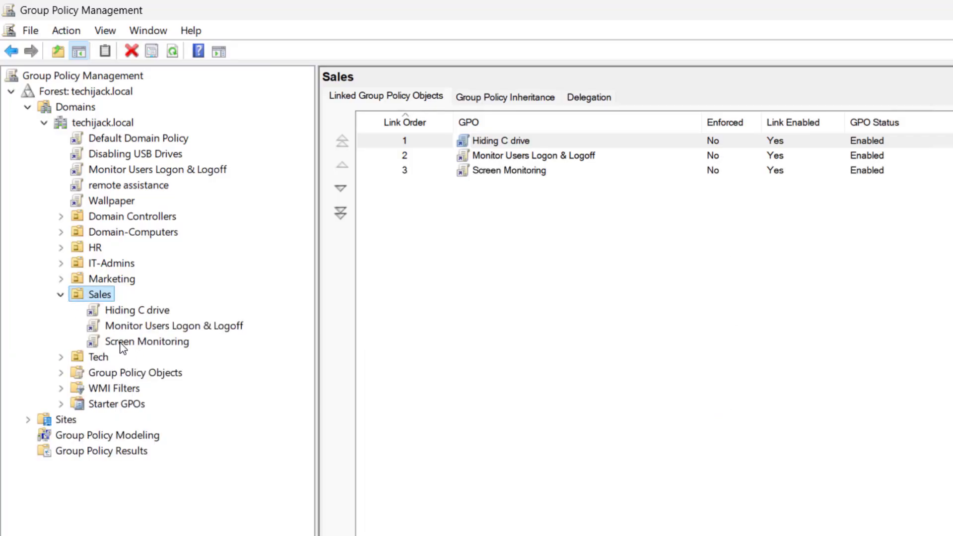
pyautogui.click(140, 342)
# Dismiss the linked-GPO warning and open Screen Monitoring in the Group Policy Management Editor.
pyautogui.click(786, 394)
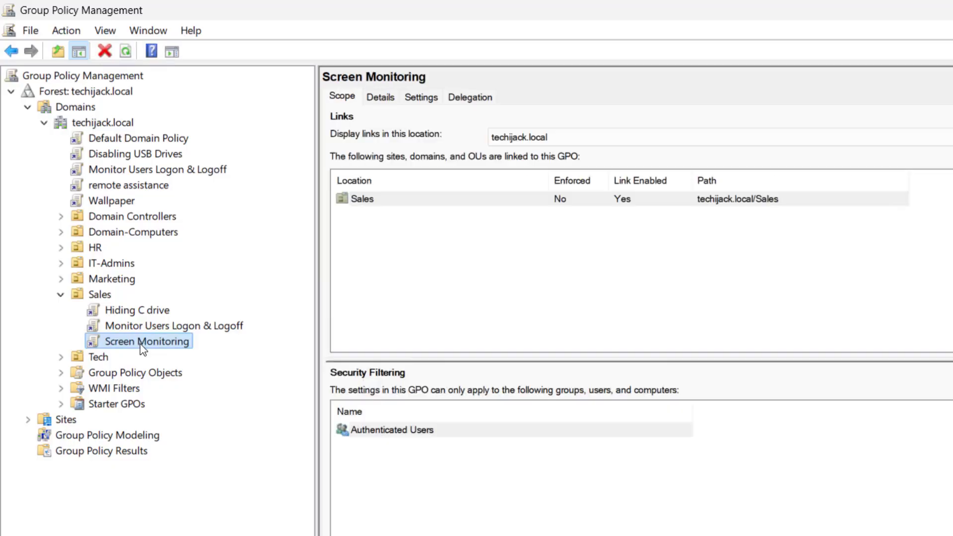
pyautogui.rightClick(140, 343)
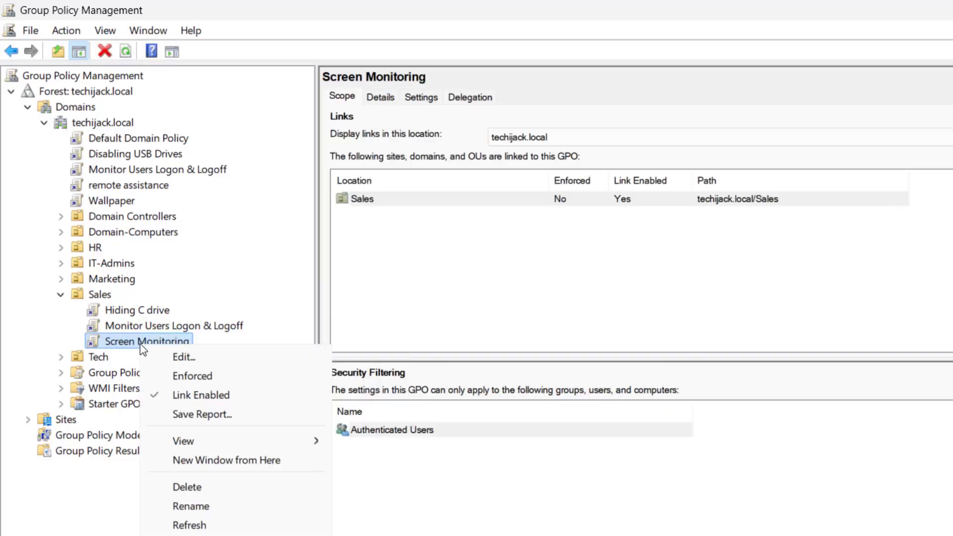
pyautogui.click(174, 360)
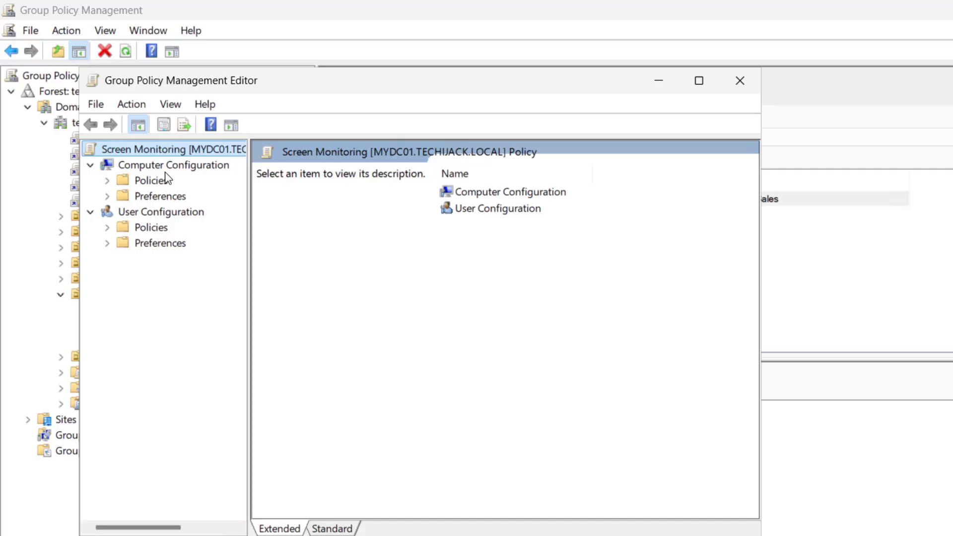
# Navigate Computer Configuration to Remote Desktop Services > Remote Desktop Session Host > Connections.
pyautogui.click(107, 181)
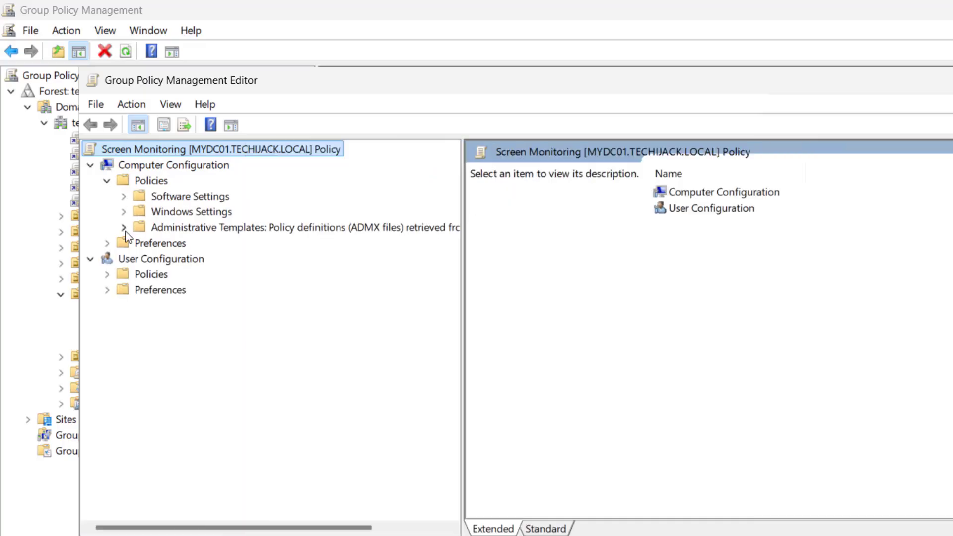
pyautogui.click(123, 228)
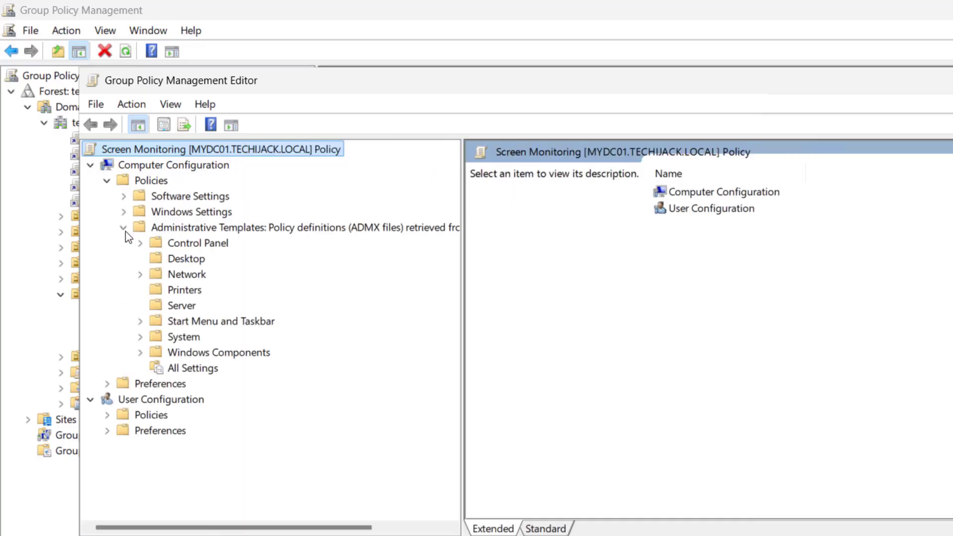
pyautogui.click(140, 352)
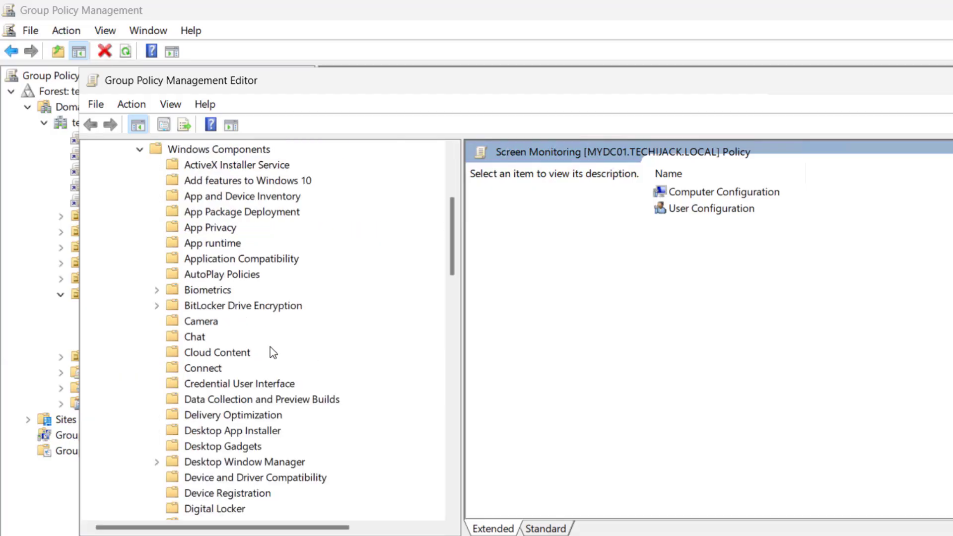
pyautogui.scroll(-19, 270, 353)
pyautogui.scroll(-4, 269, 352)
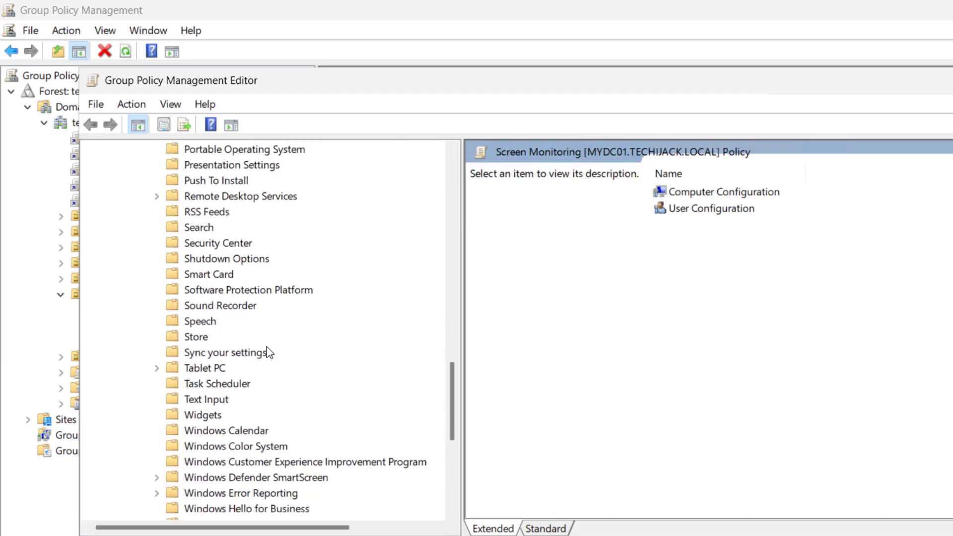
pyautogui.scroll(4, 255, 300)
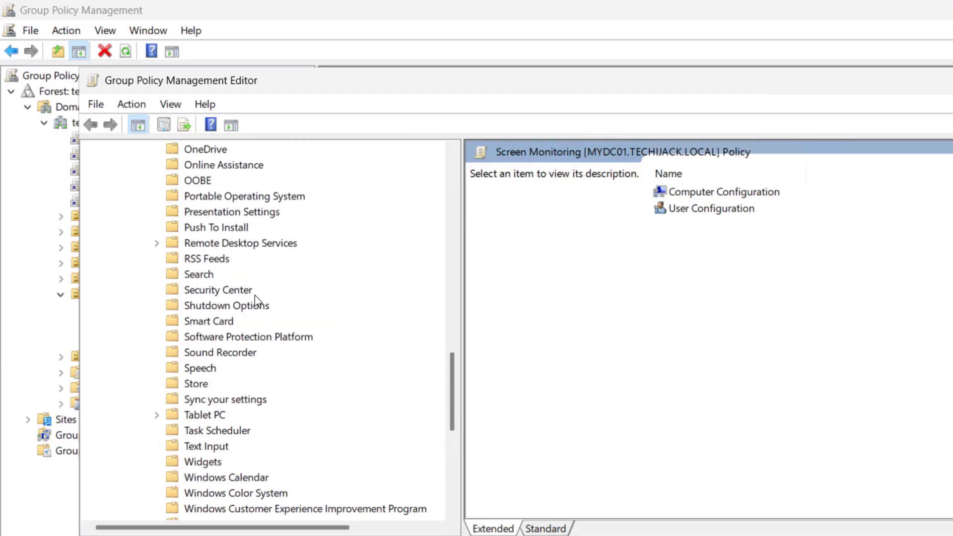
pyautogui.click(230, 244)
pyautogui.click(155, 244)
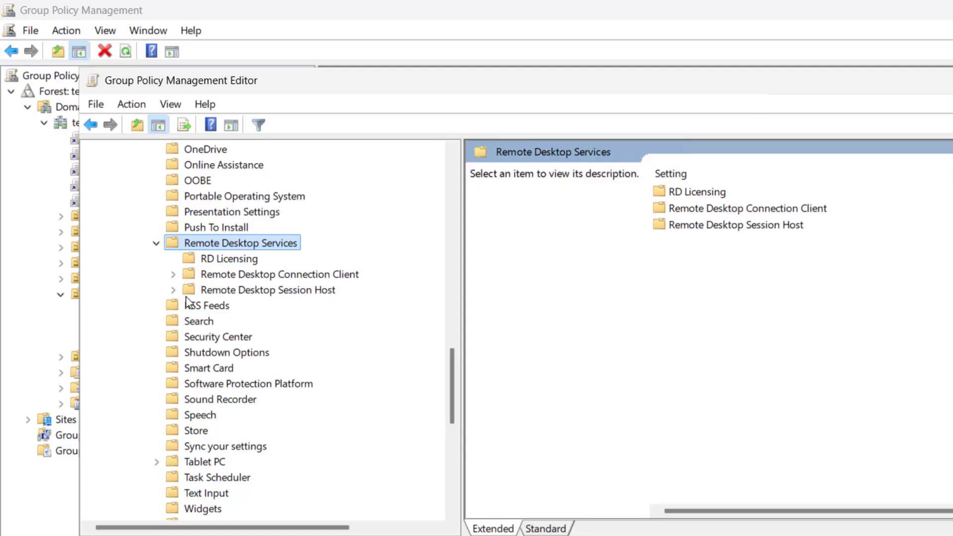
pyautogui.click(173, 290)
pyautogui.click(242, 323)
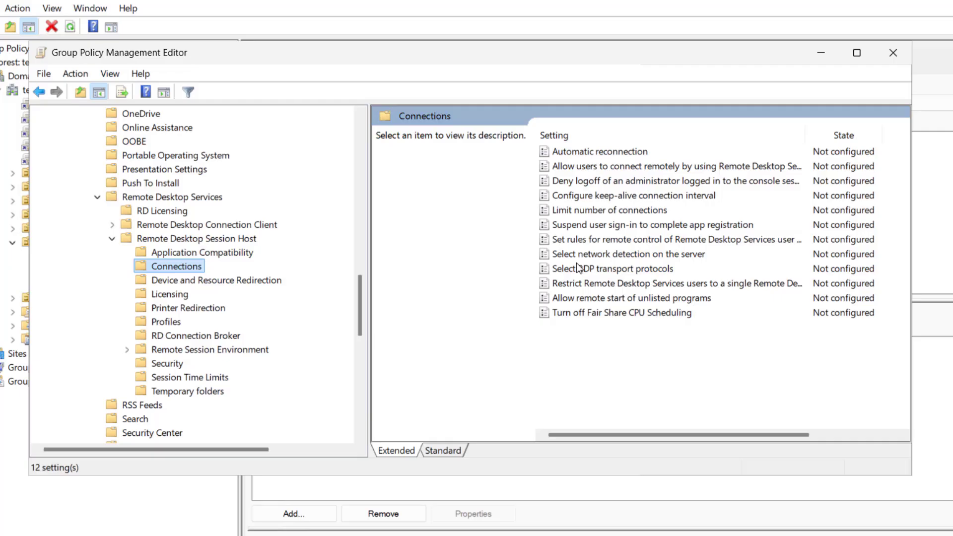
pyautogui.moveTo(911, 258); pyautogui.dragTo(950, 258)
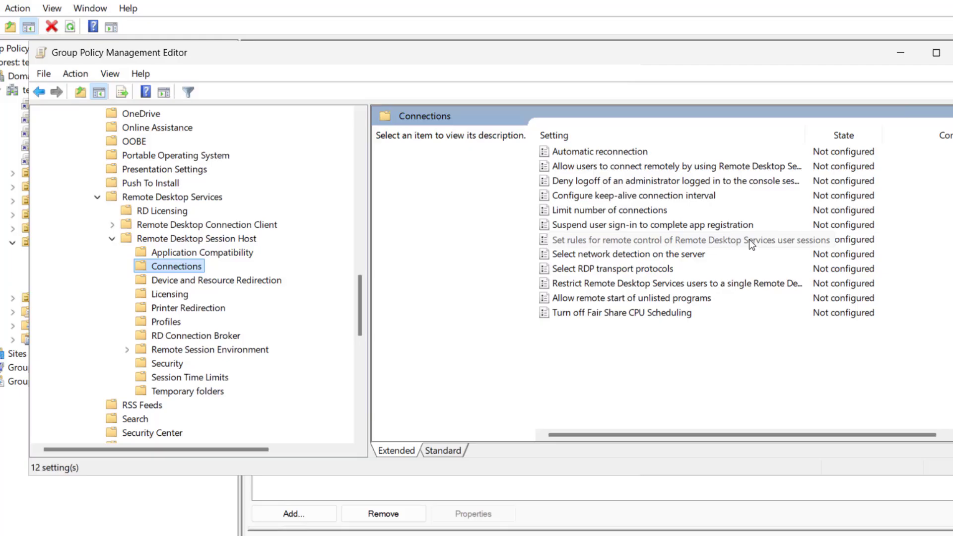
# Enable the computer remote control rules policy with Full Control without user's permission.
pyautogui.doubleClick(642, 242)
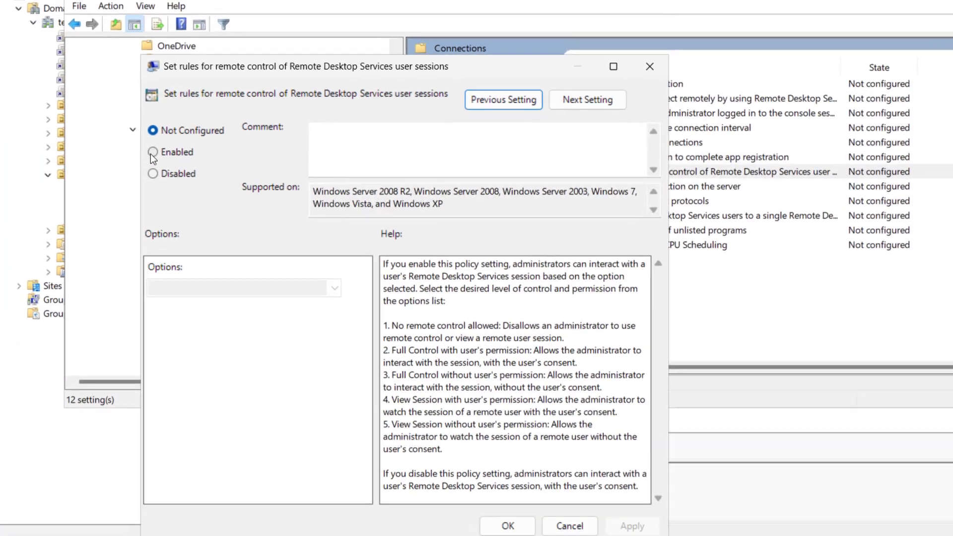
pyautogui.click(123, 212)
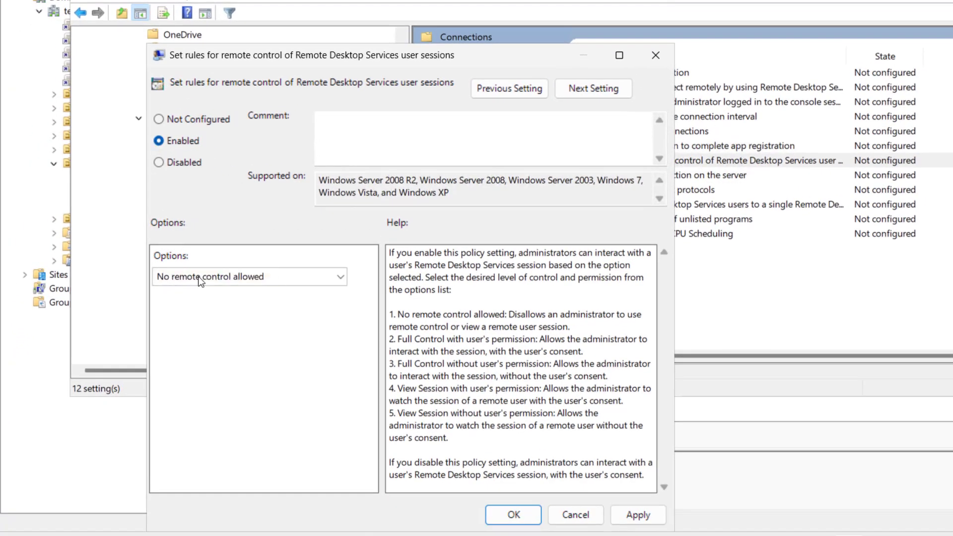
pyautogui.click(340, 276)
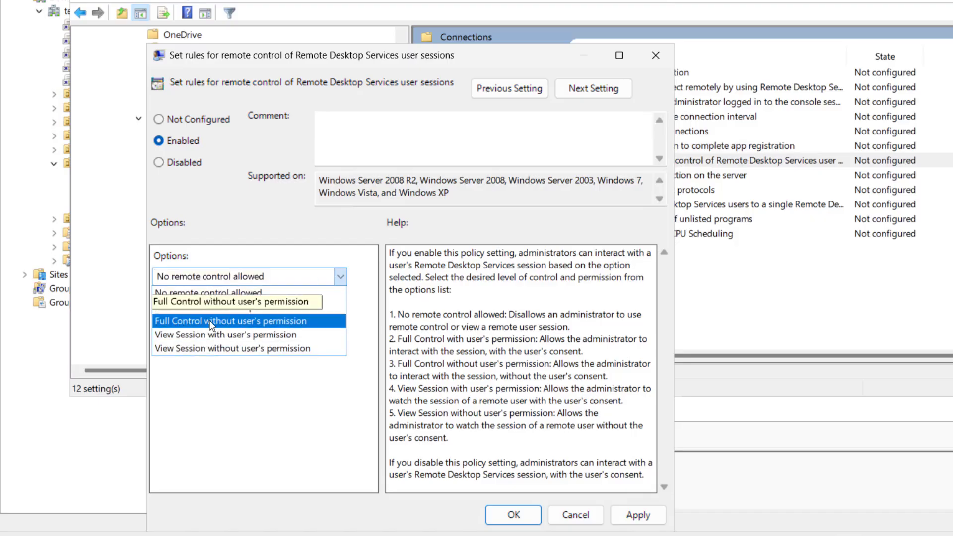
pyautogui.click(296, 321)
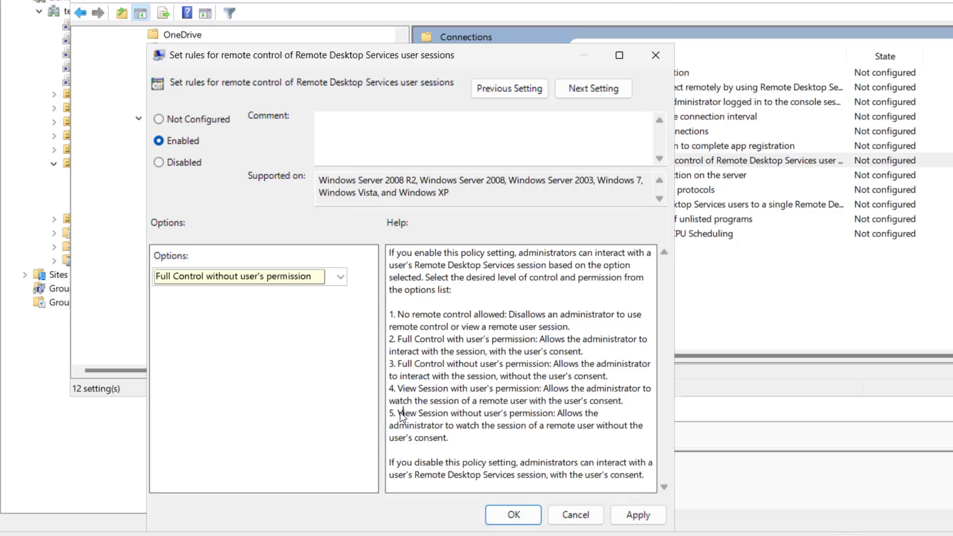
pyautogui.moveTo(402, 364); pyautogui.dragTo(639, 383)
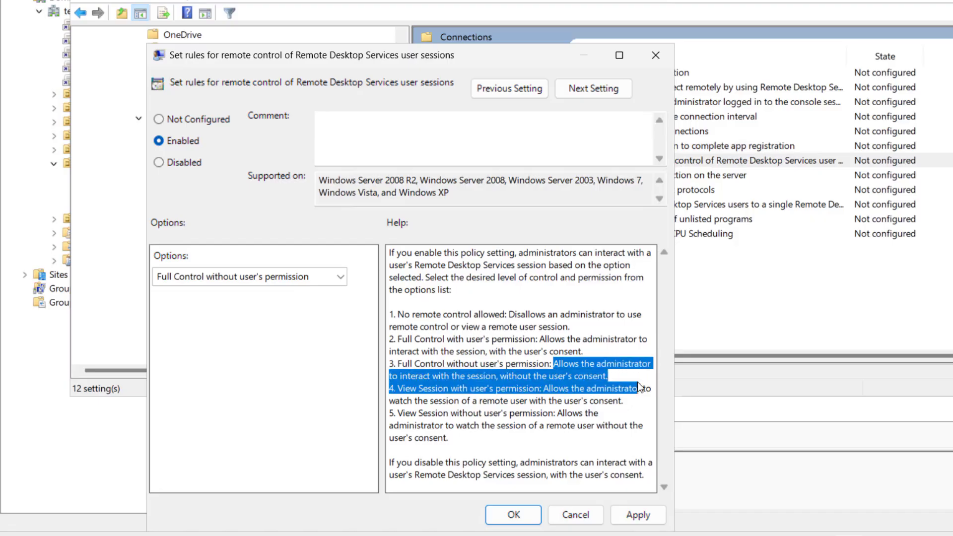
pyautogui.moveTo(443, 376); pyautogui.dragTo(552, 382)
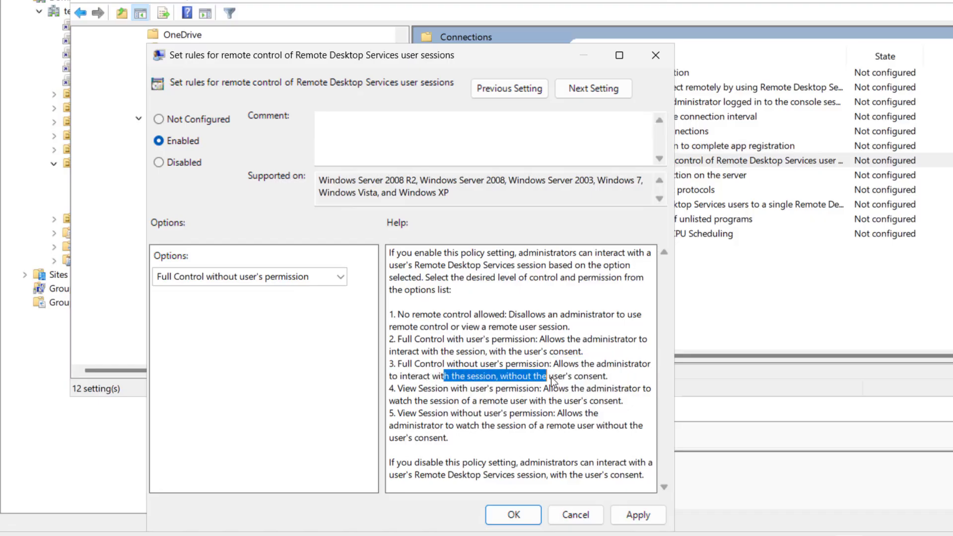
pyautogui.click(538, 350)
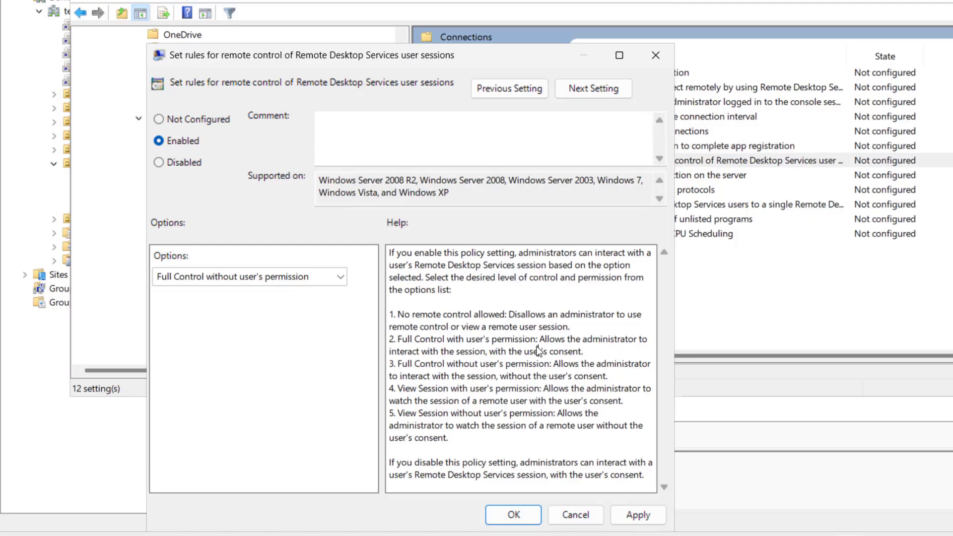
pyautogui.click(638, 516)
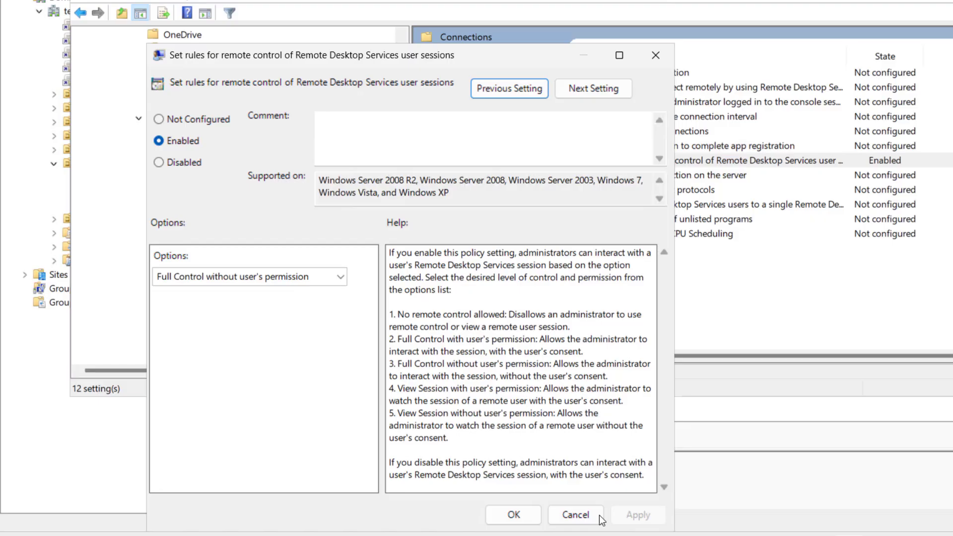
pyautogui.click(513, 516)
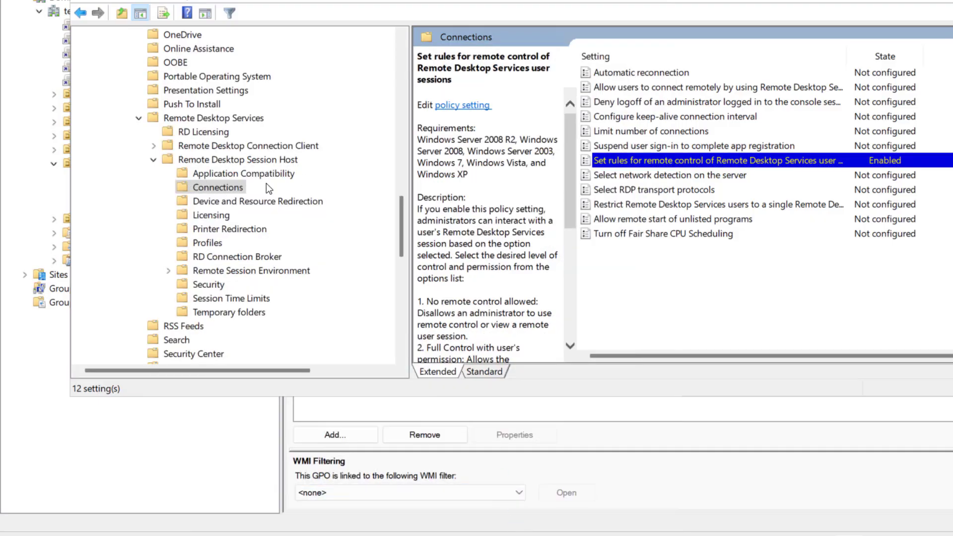
# Collapse the computer templates and expand User Configuration down to Remote Desktop Session Host > Connections.
pyautogui.scroll(20, 266, 183)
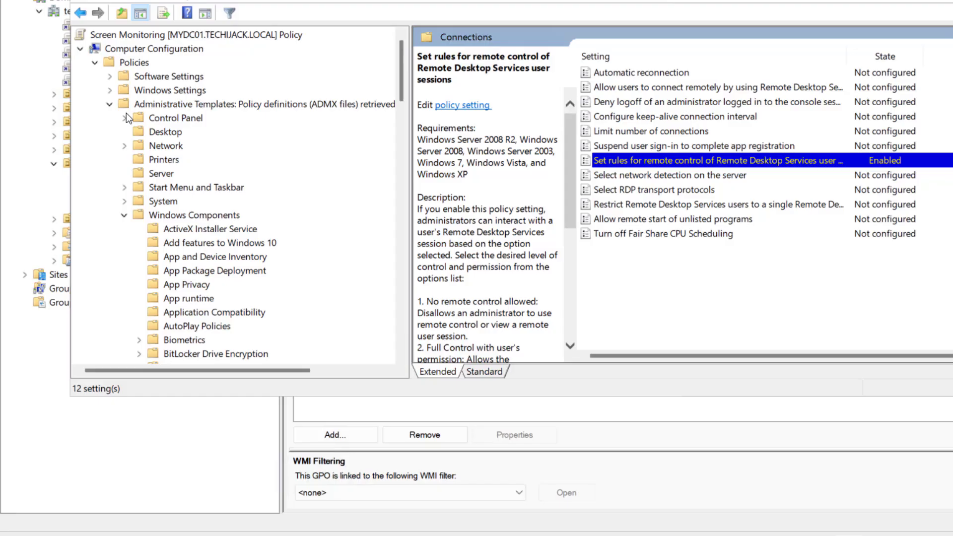
pyautogui.click(109, 105)
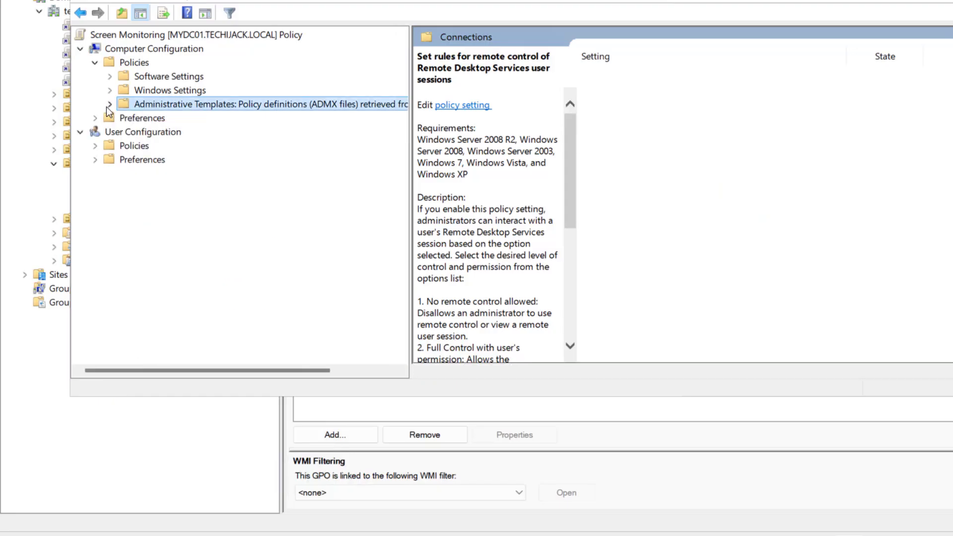
pyautogui.click(95, 146)
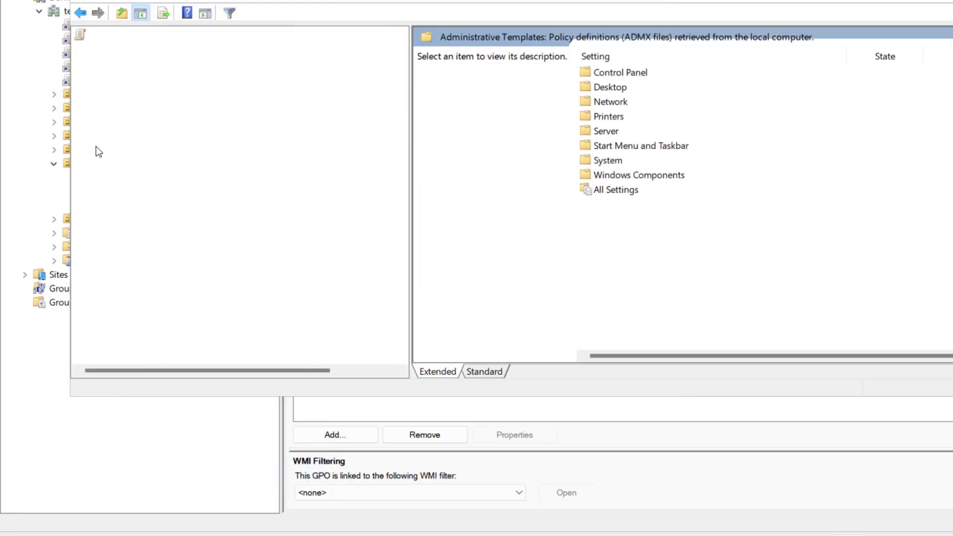
pyautogui.click(110, 188)
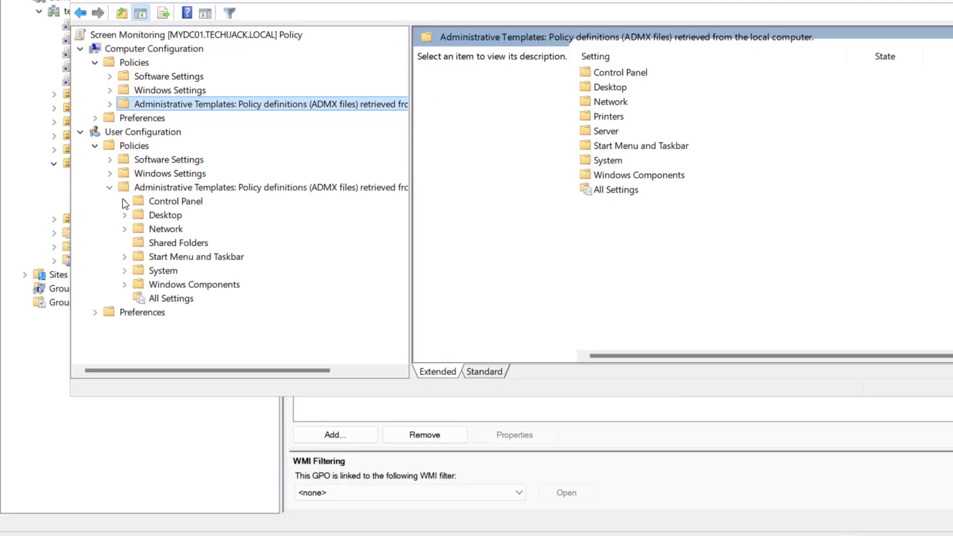
pyautogui.click(125, 284)
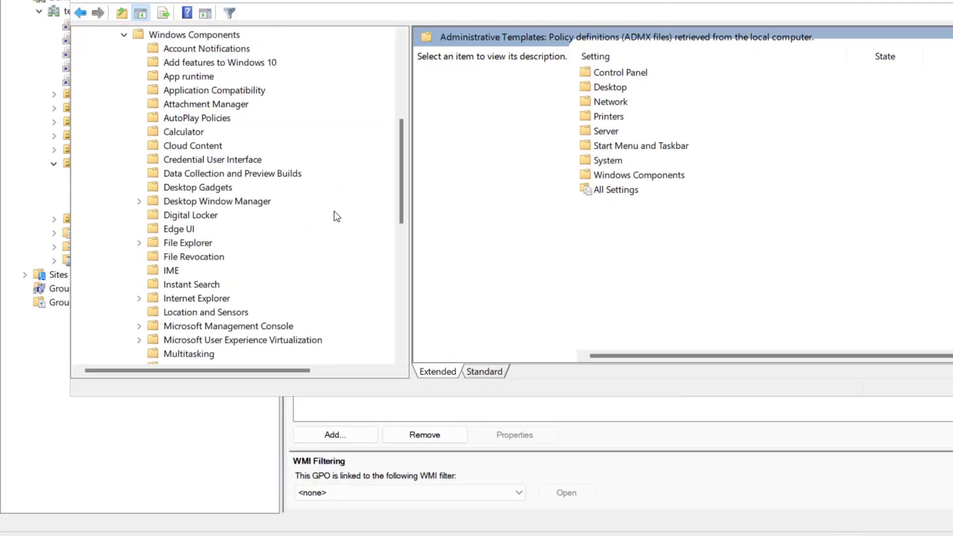
pyautogui.scroll(-11, 336, 213)
pyautogui.scroll(4, 335, 210)
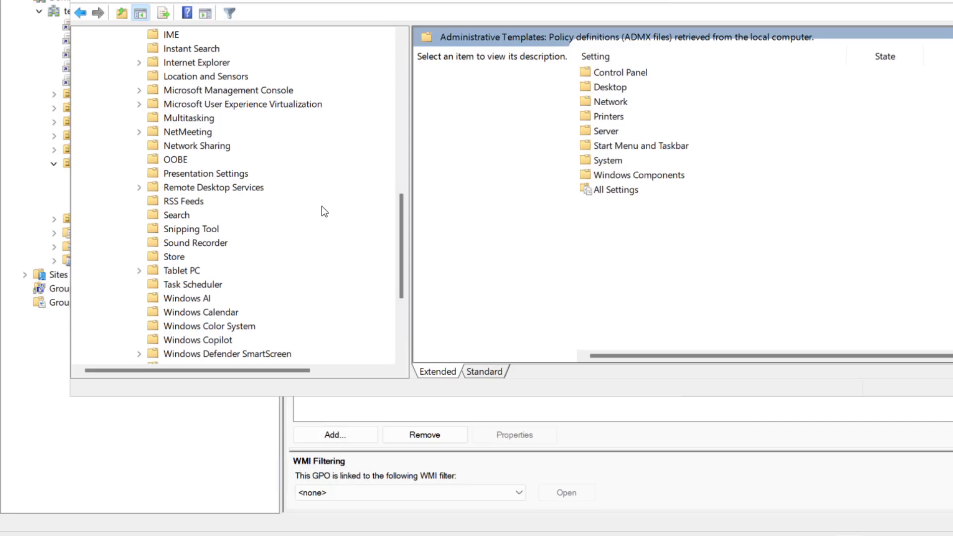
pyautogui.click(191, 188)
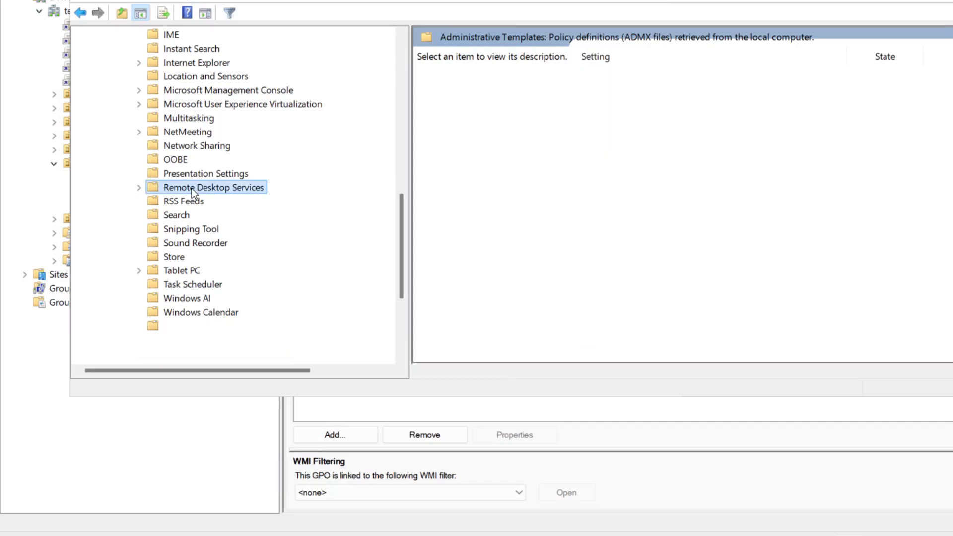
pyautogui.click(139, 187)
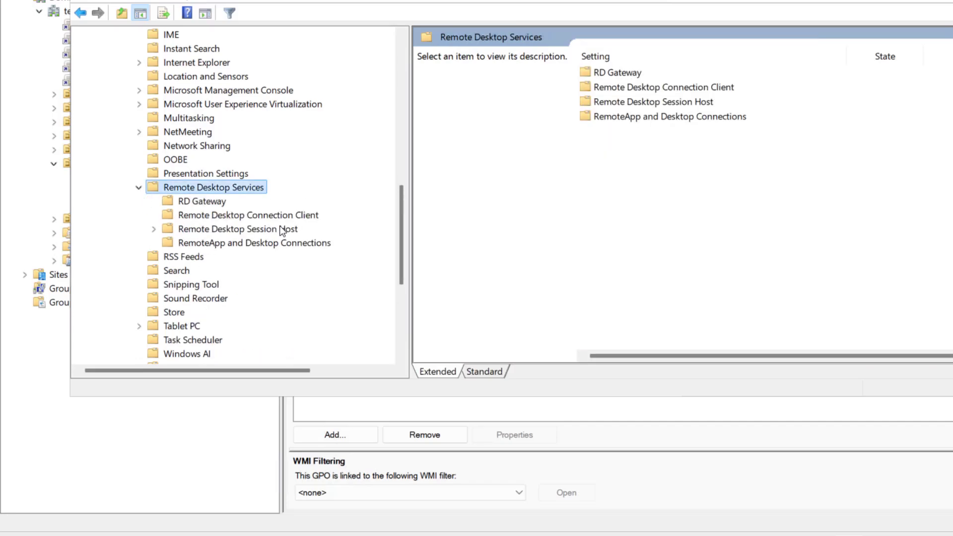
pyautogui.click(154, 229)
pyautogui.click(197, 244)
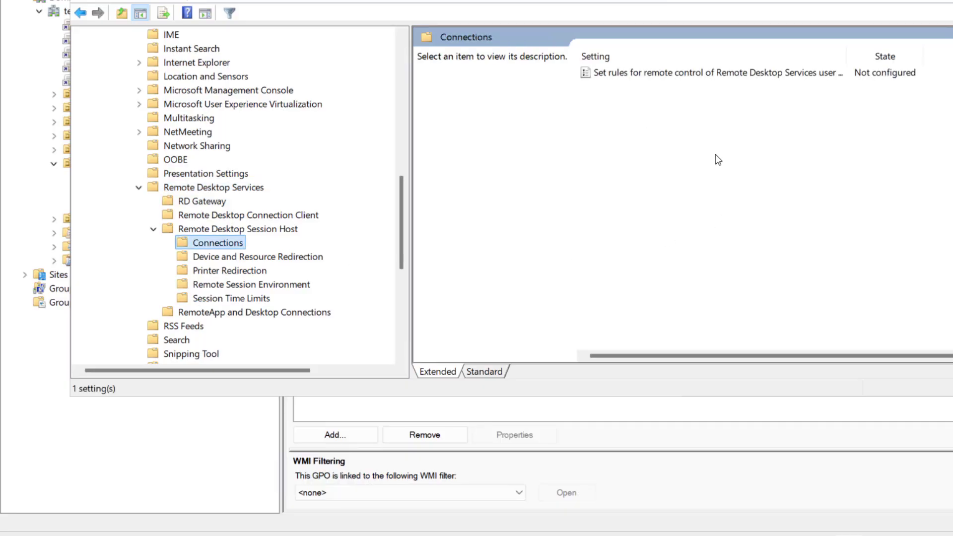
# Enable the user-side remote control rules policy with Full Control without user's permission.
pyautogui.doubleClick(642, 77)
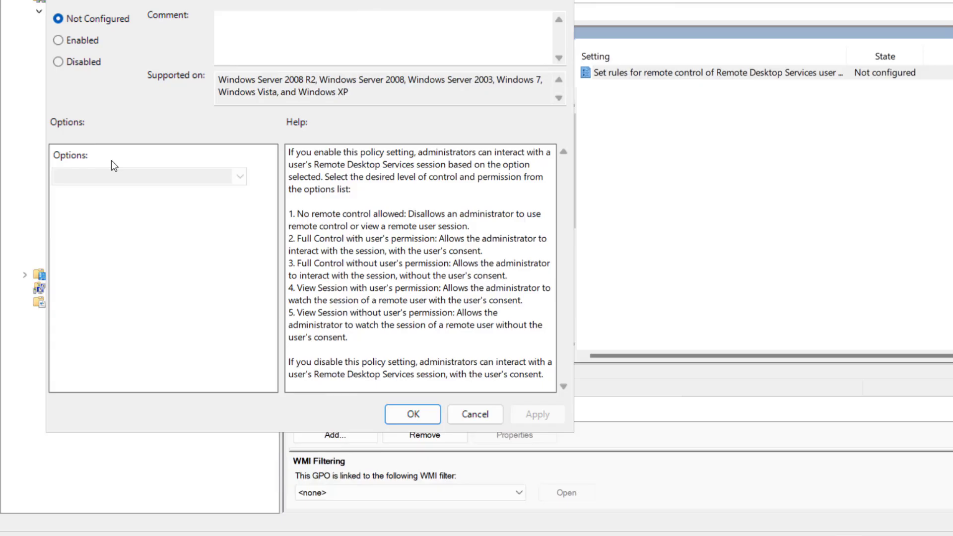
pyautogui.click(81, 43)
pyautogui.click(236, 177)
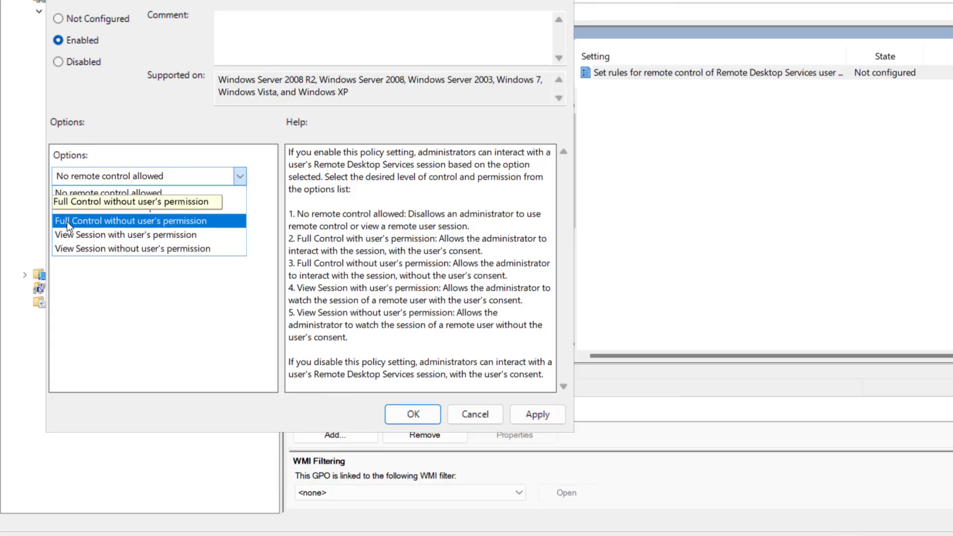
pyautogui.click(170, 221)
pyautogui.click(540, 417)
pyautogui.click(398, 416)
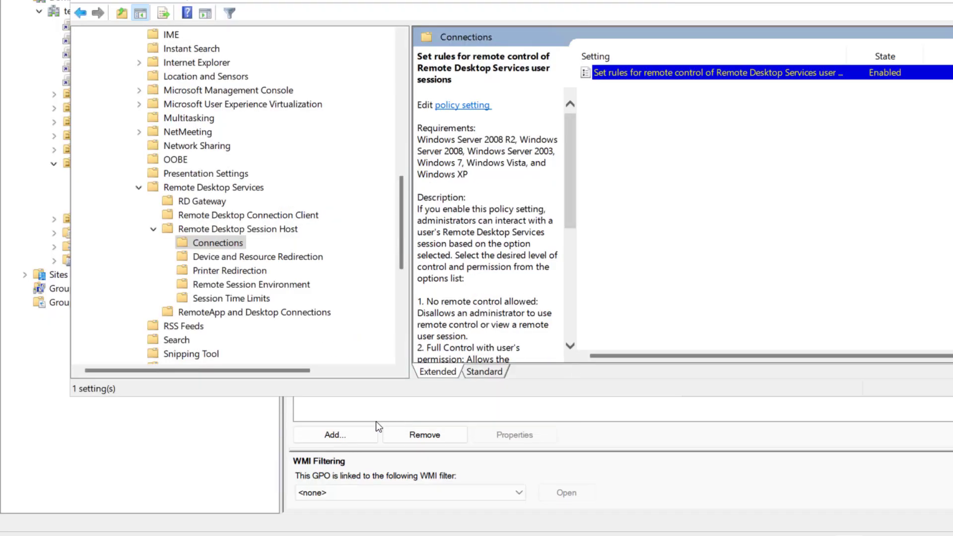
# Close the editor, minimize the consoles, and run gpupdate /force on the server.
pyautogui.hotkey('alt', 'F4')
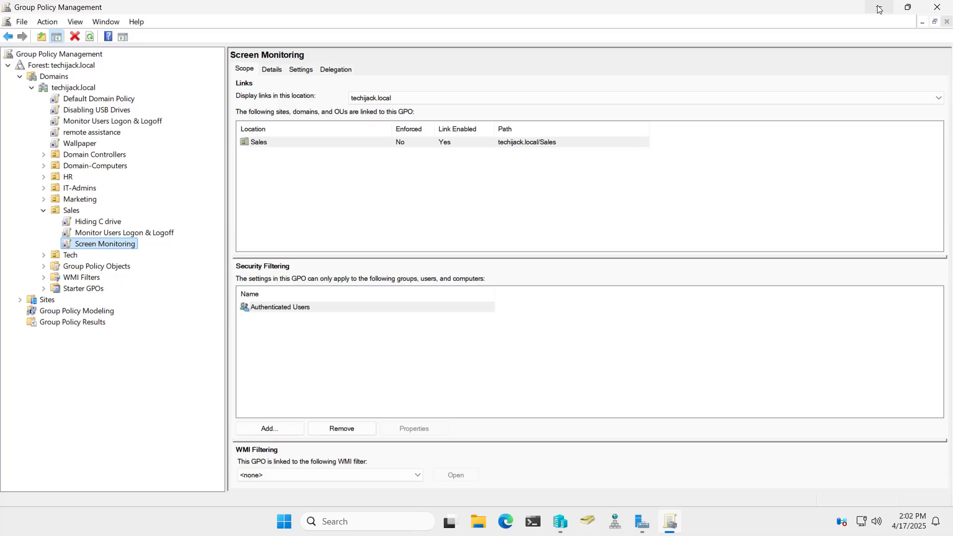
pyautogui.click(878, 8)
pyautogui.click(879, 8)
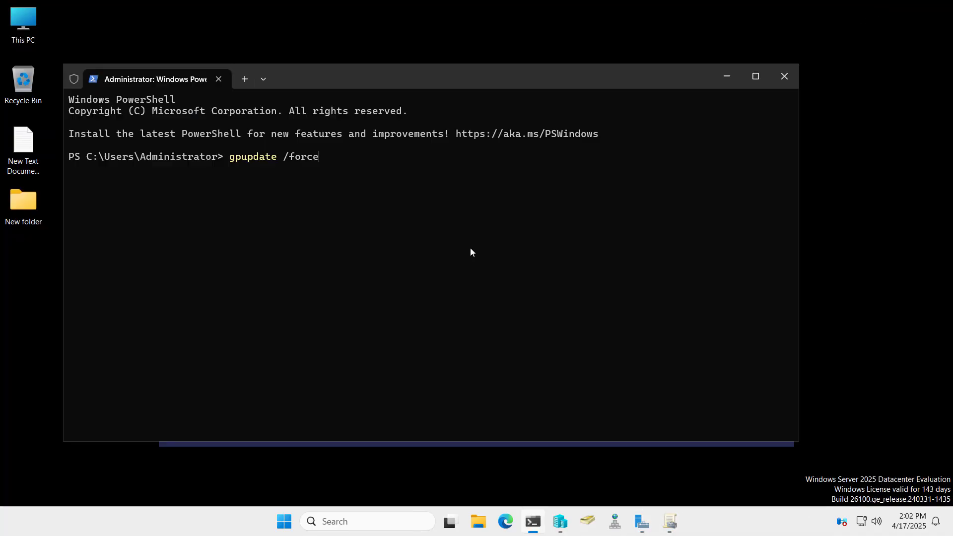
pyautogui.press('Return')
# Connect to the PC01 VM from Hyper-V Manager and run gpupdate /force there.
pyautogui.click(566, 519)
pyautogui.rightClick(239, 94)
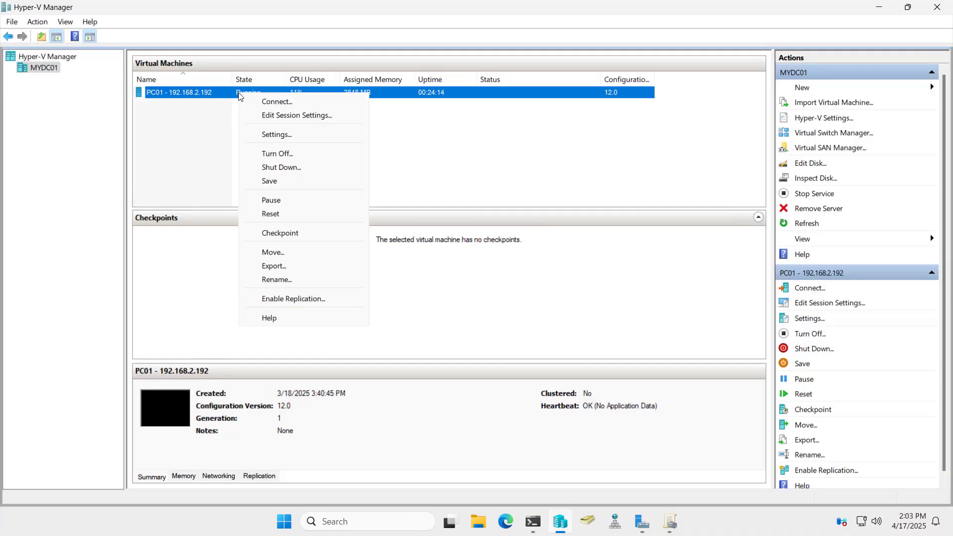
pyautogui.click(274, 99)
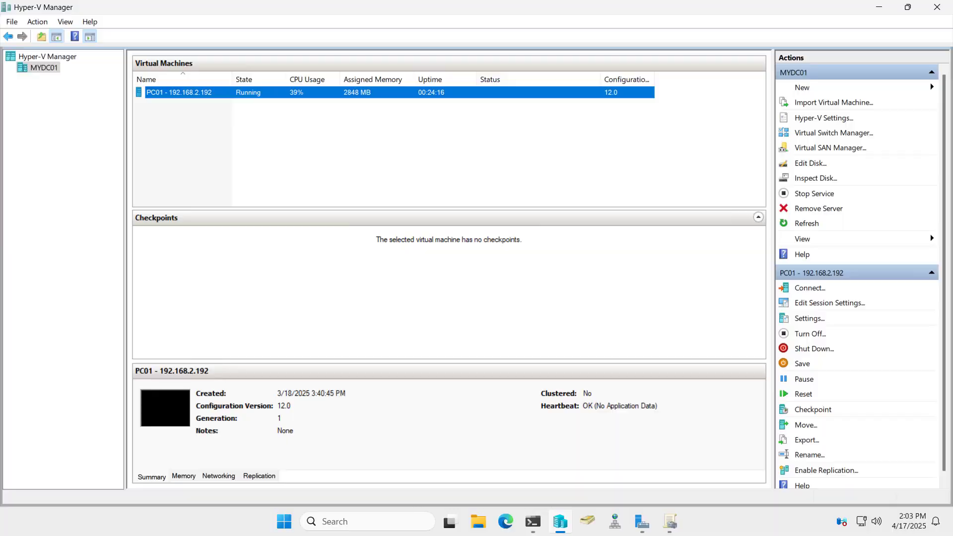
pyautogui.press('Return')
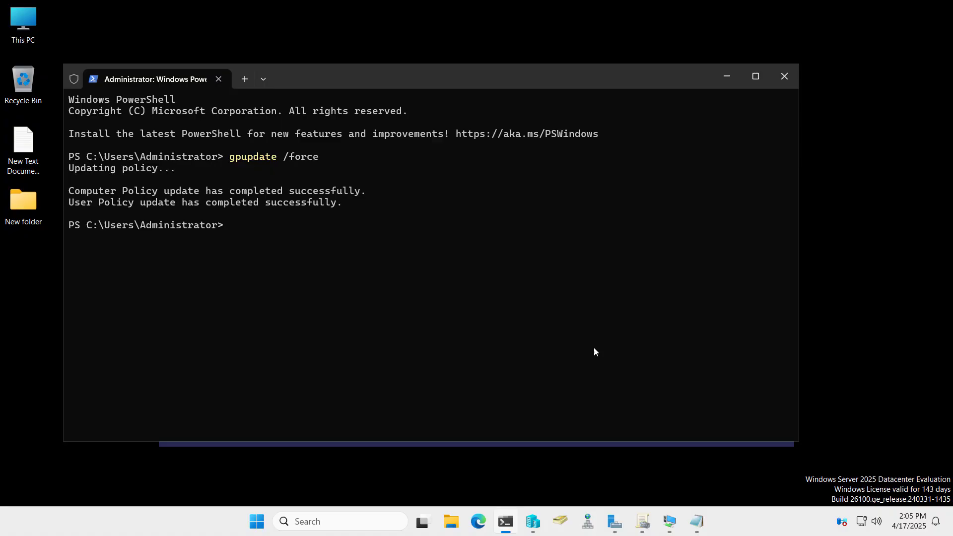
pyautogui.write('mstsc /shadow:2 /v:pc01 /noConsentPrompt')
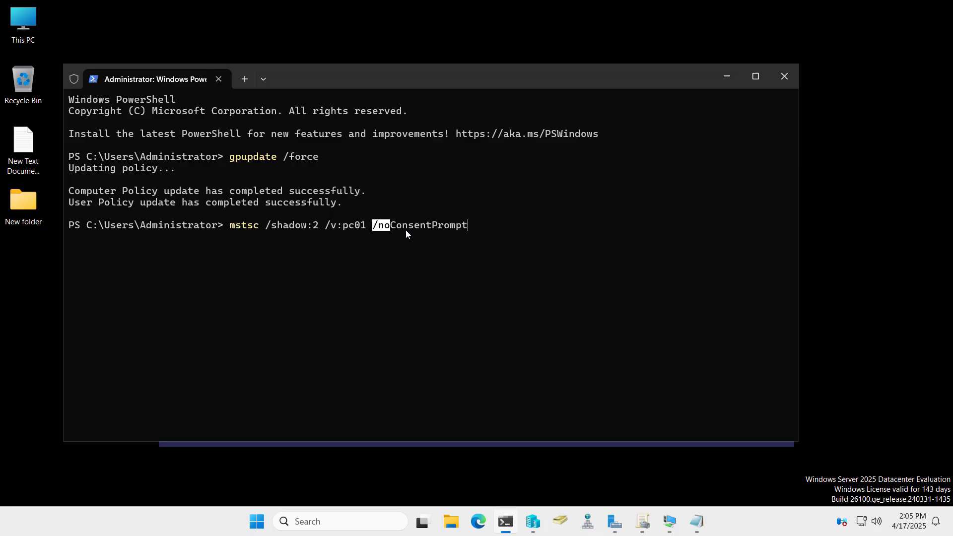
pyautogui.click(472, 231)
pyautogui.moveTo(476, 226); pyautogui.dragTo(383, 242)
pyautogui.hotkey('ctrl', 'c')
pyautogui.press('Return')
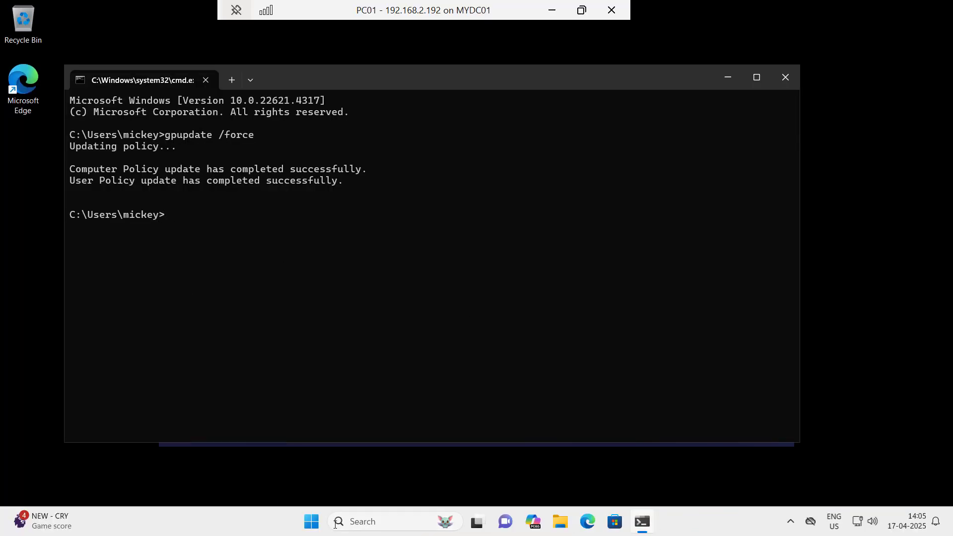
pyautogui.click(311, 521)
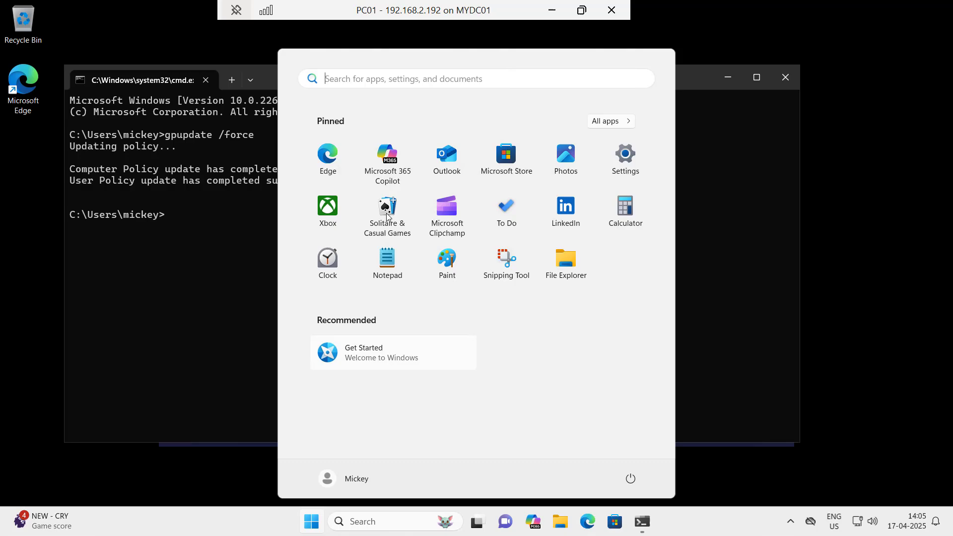
pyautogui.click(551, 10)
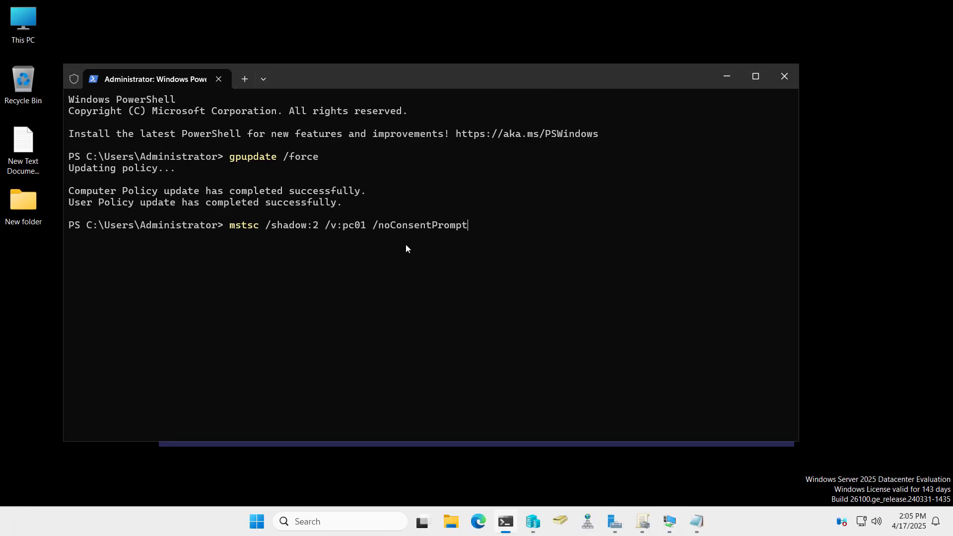
pyautogui.press('BackSpace')
pyautogui.press('BackSpace')
pyautogui.press('BackSpace')
pyautogui.press('BackSpace')
pyautogui.press('BackSpace')
pyautogui.press('BackSpace')
pyautogui.press('BackSpace')
pyautogui.press('BackSpace')
pyautogui.press('BackSpace')
pyautogui.press('BackSpace')
pyautogui.press('BackSpace')
pyautogui.press('BackSpace')
pyautogui.press('BackSpace')
pyautogui.press('BackSpace')
pyautogui.press('BackSpace')
pyautogui.press('BackSpace')
pyautogui.press('BackSpace')
pyautogui.press('BackSpace')
pyautogui.press('BackSpace')
pyautogui.press('BackSpace')
pyautogui.press('BackSpace')
pyautogui.press('BackSpace')
pyautogui.press('BackSpace')
pyautogui.press('BackSpace')
pyautogui.press('BackSpace')
pyautogui.press('BackSpace')
pyautogui.press('BackSpace')
pyautogui.press('BackSpace')
pyautogui.press('BackSpace')
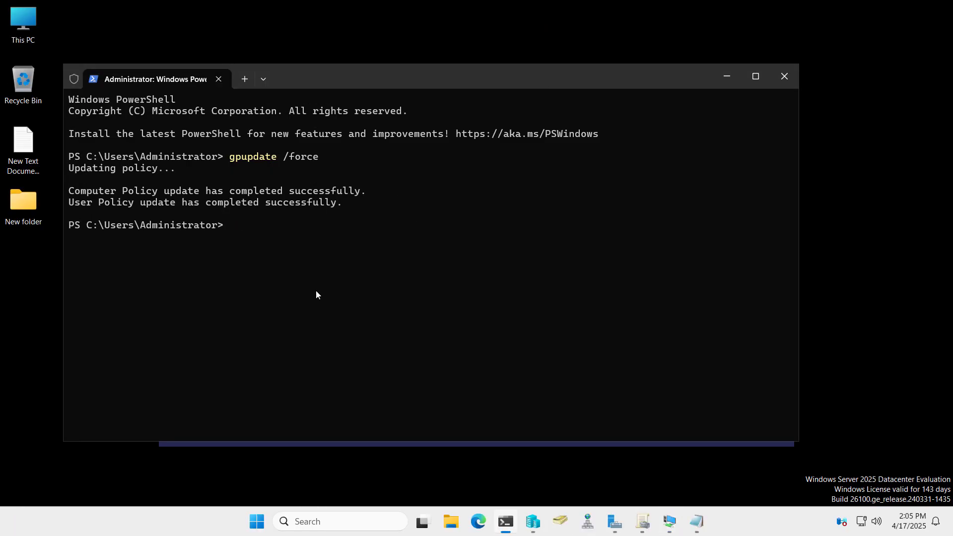
# List sessions on 192.168.2.192 with qwinsta, note active ID 2, and enter mstsc /shadow:2 /v:pc01.
pyautogui.press('Up')
pyautogui.press('Up')
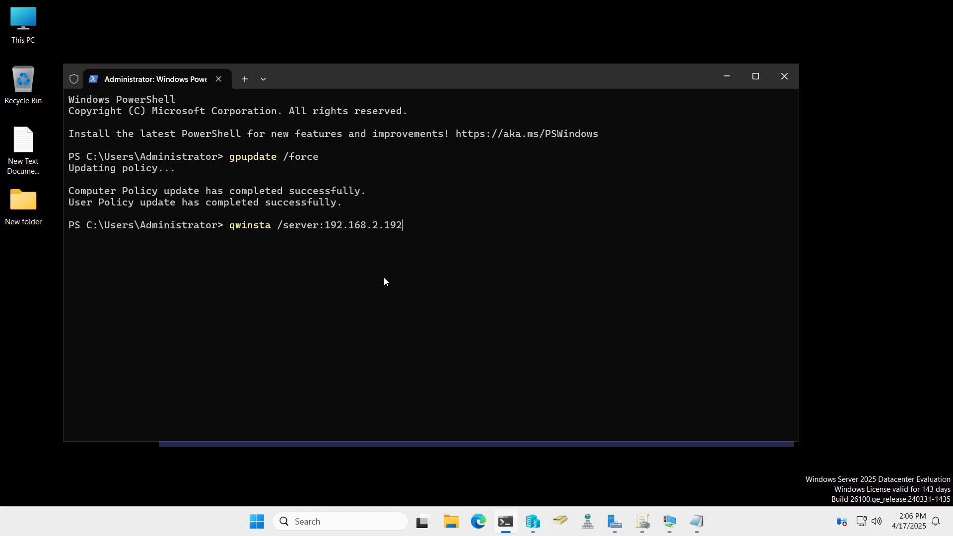
pyautogui.press('Return')
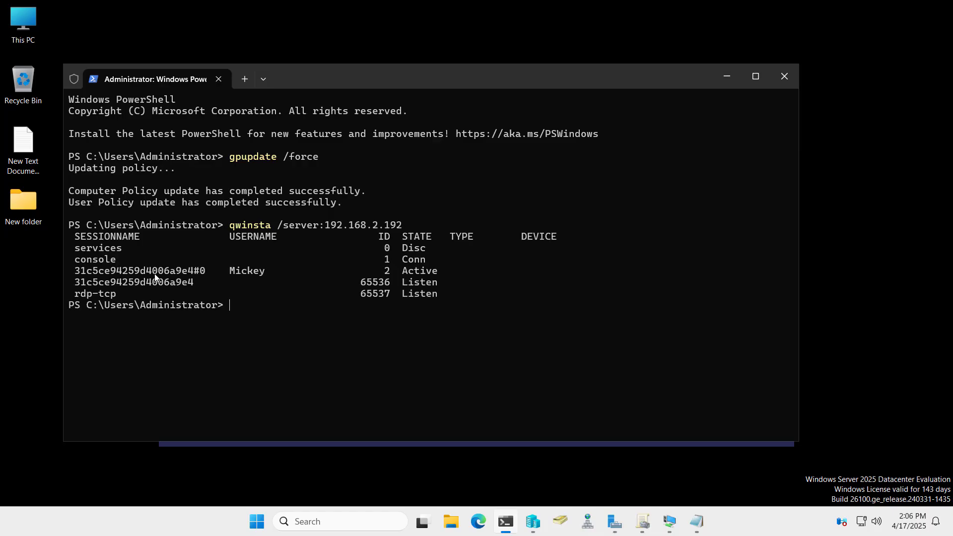
pyautogui.moveTo(418, 273); pyautogui.dragTo(224, 272)
pyautogui.click(378, 276)
pyautogui.hotkey('ctrl', 'v')
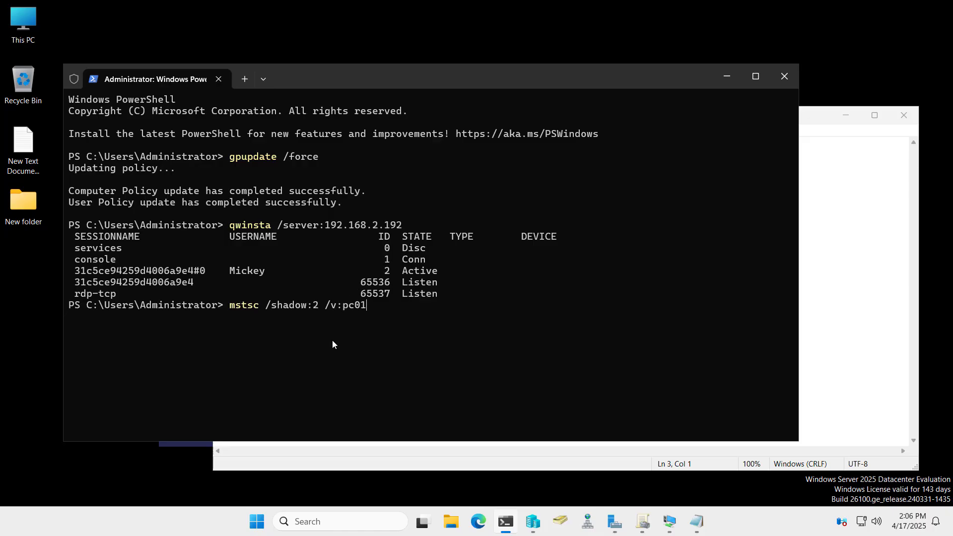
# Run mstsc /shadow:2 /v:pc01 and decline the Remote Monitoring Request on PC01.
pyautogui.press('Return')
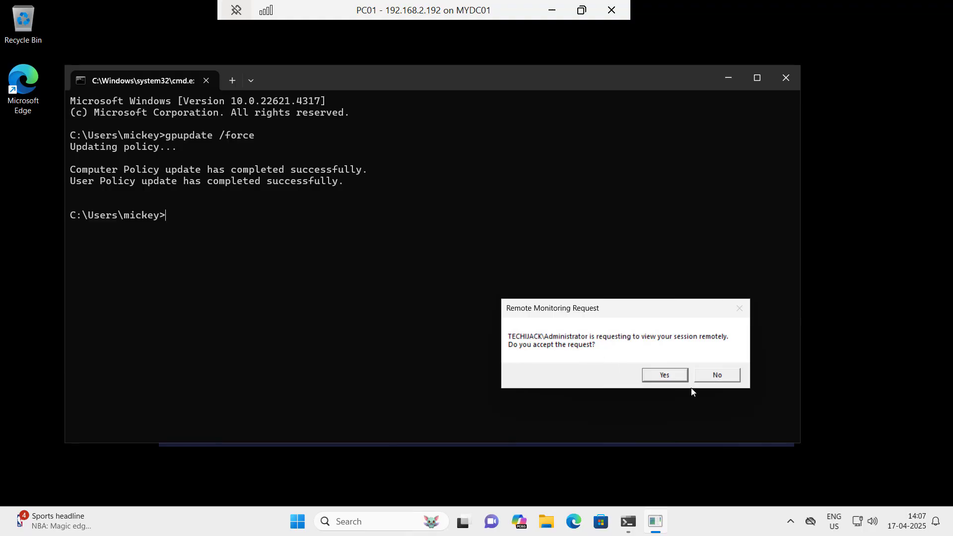
pyautogui.click(717, 375)
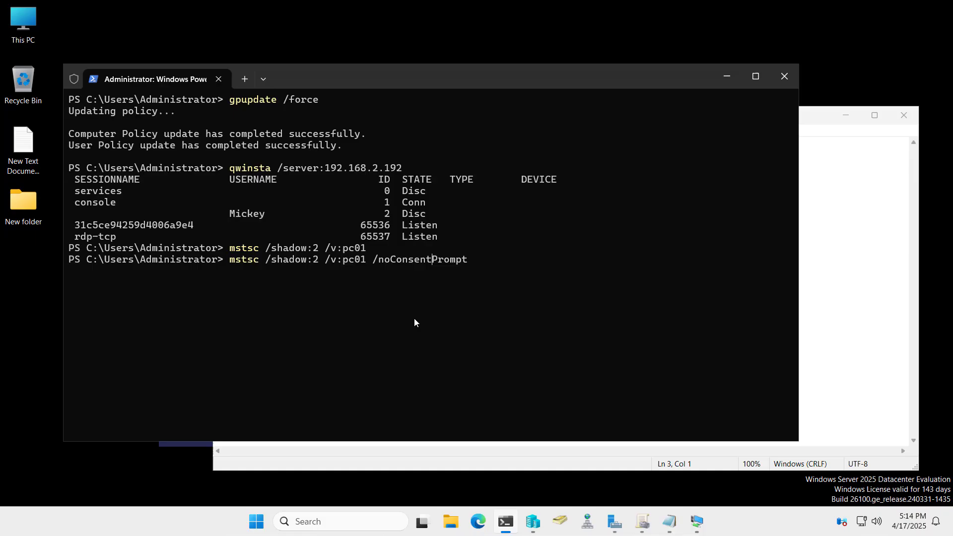
# Shadow session 2 on pc01 with /noConsentPrompt and take the PC01 VM out of full screen.
pyautogui.press('Return')
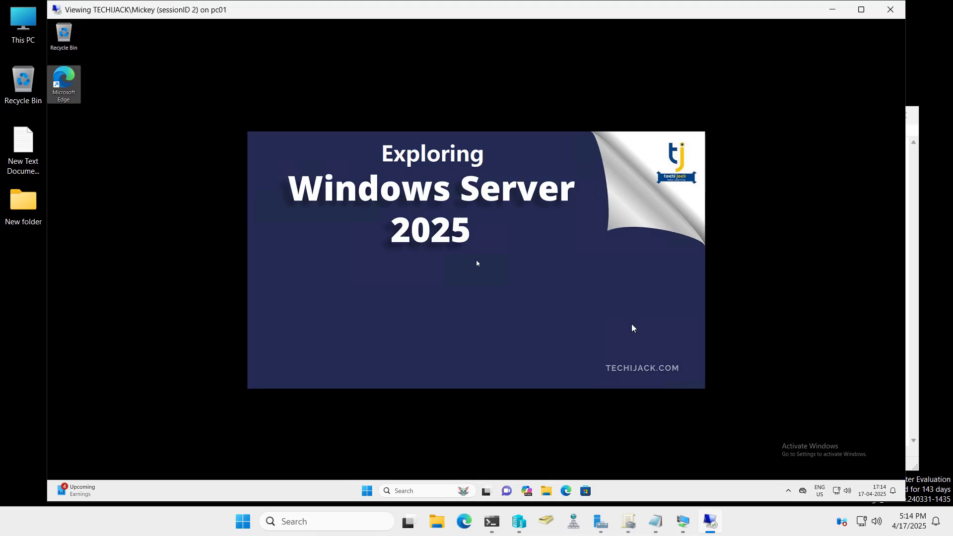
pyautogui.moveTo(683, 520)
pyautogui.click(634, 420)
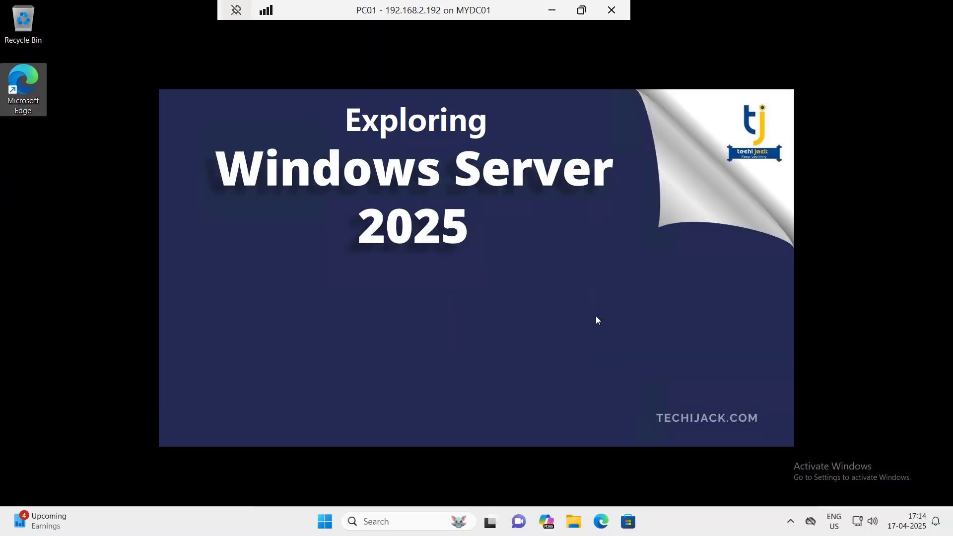
pyautogui.doubleClick(416, 12)
# Close Edge's only tab on PC01 to watch the shadow session mirror it.
pyautogui.rightClick(435, 221)
pyautogui.click(472, 277)
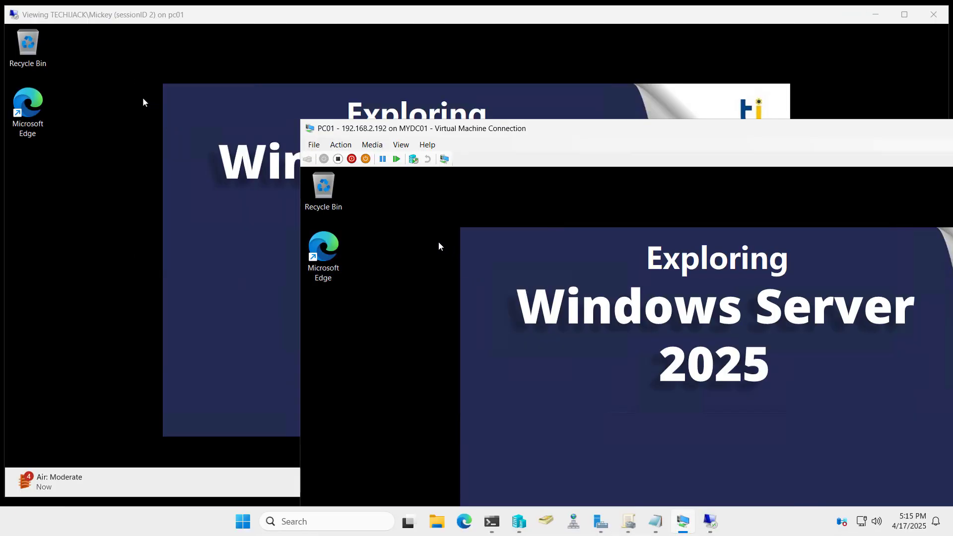
pyautogui.rightClick(426, 222)
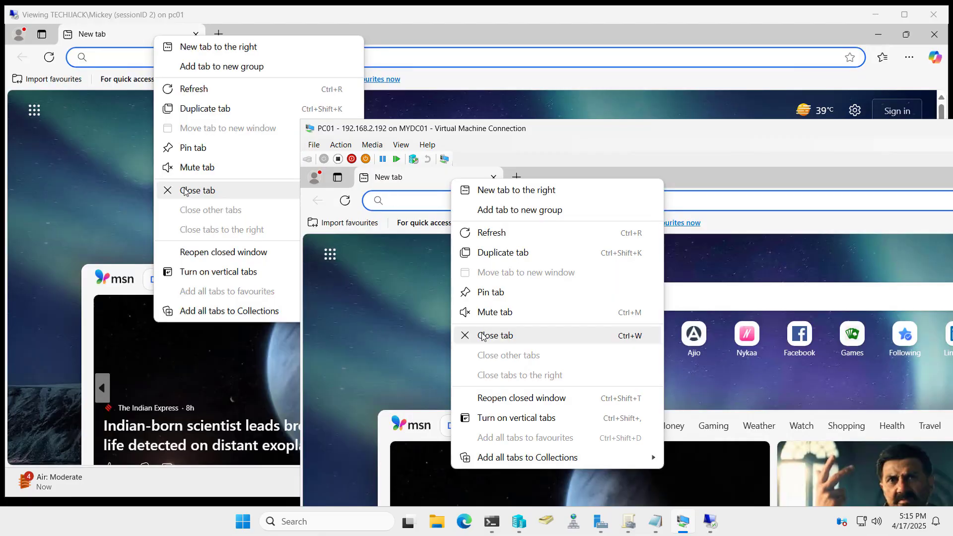
pyautogui.click(482, 336)
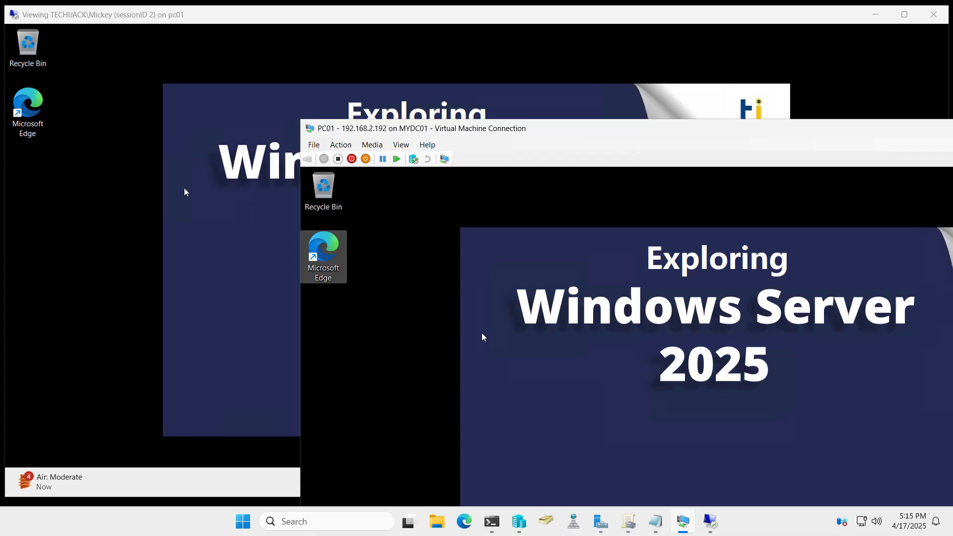